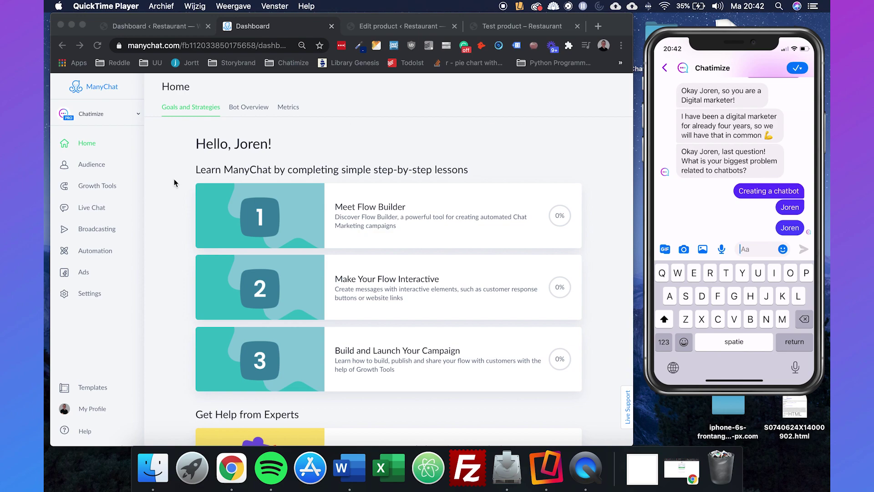
- Copy the ManyChat Pixel installation code from Settings > Pixel, then return to WordPress
{"action": "left_click", "coordinate": [96, 296]}
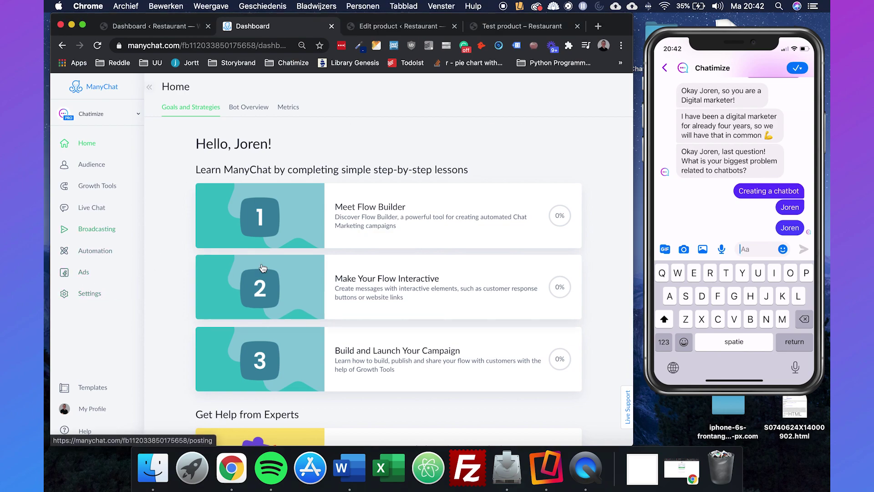
{"action": "left_click", "coordinate": [91, 295]}
{"action": "scroll", "coordinate": [196, 271], "scroll_direction": "down", "scroll_amount": 10}
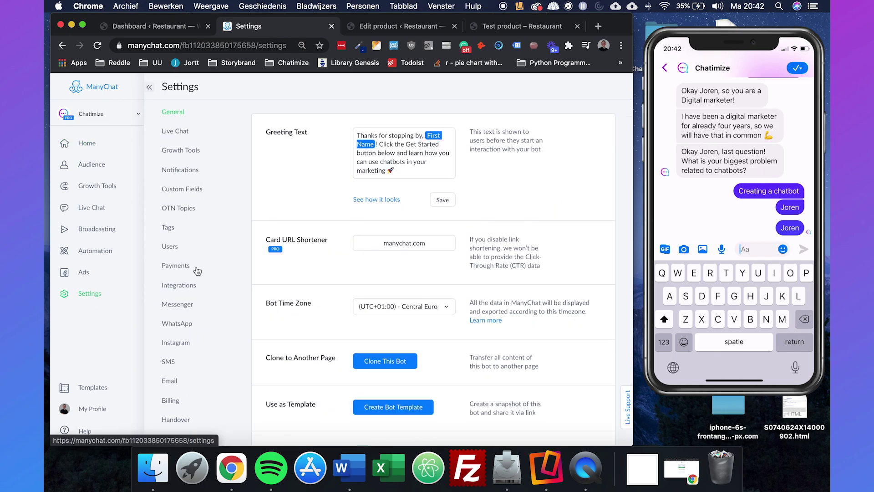
{"action": "left_click", "coordinate": [169, 219]}
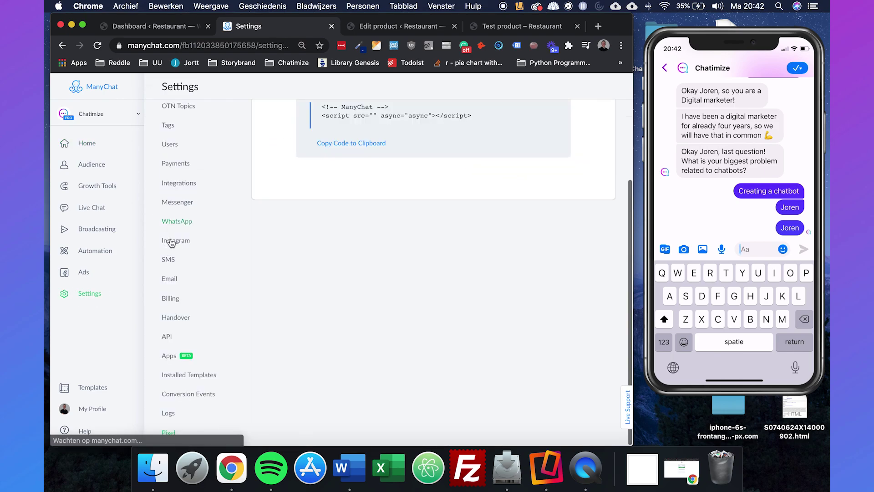
{"action": "scroll", "coordinate": [272, 251], "scroll_direction": "up", "scroll_amount": 3}
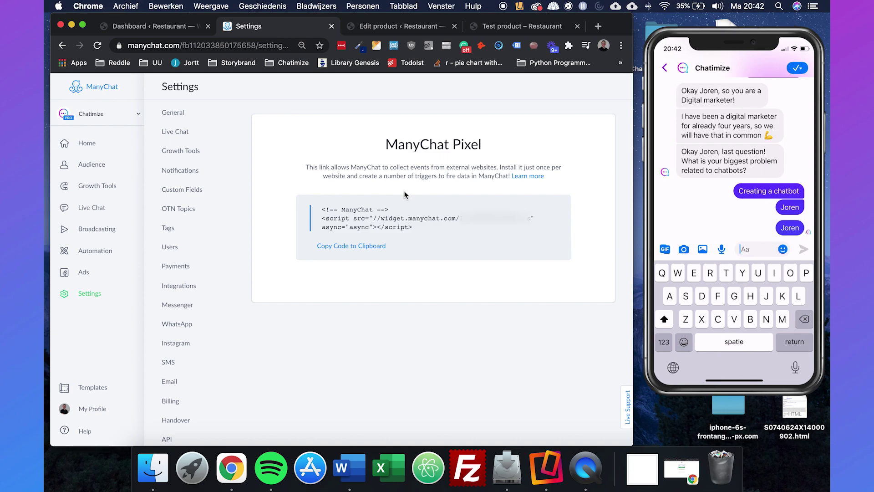
{"action": "left_click", "coordinate": [359, 247]}
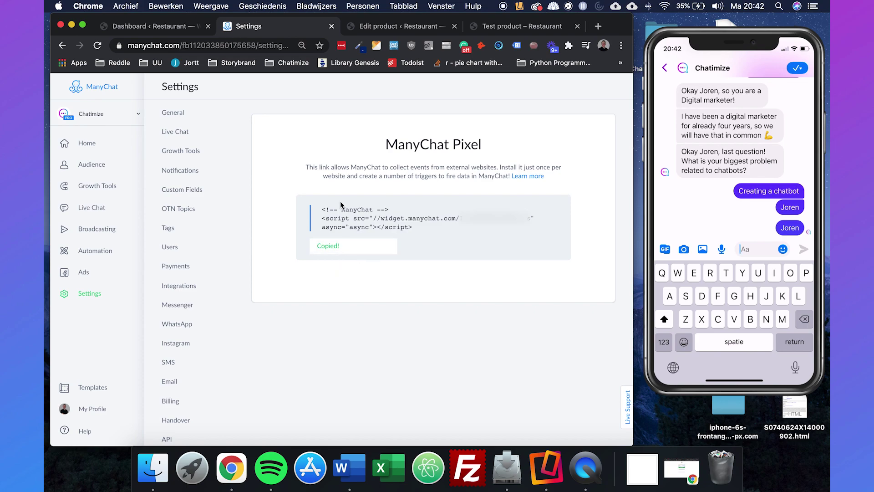
{"action": "left_click", "coordinate": [176, 28]}
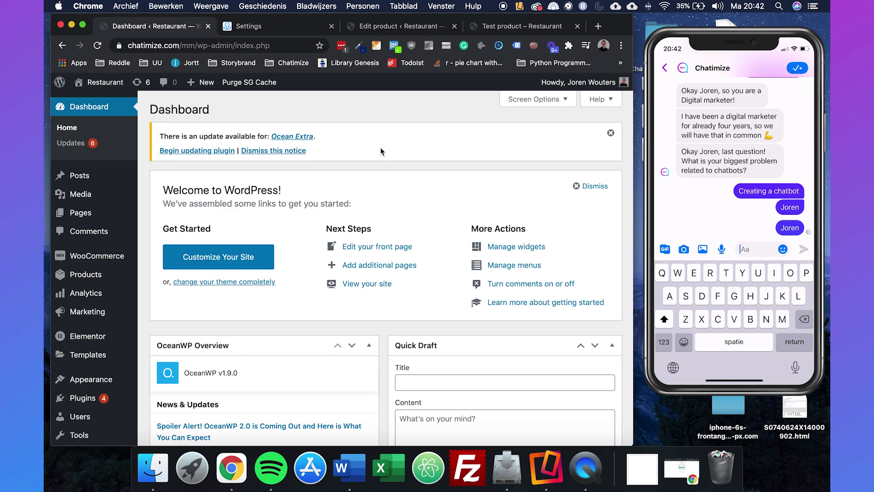
- Search Plugins > Add New for 'insert headers and footers', then install and activate it
{"action": "mouse_move", "coordinate": [113, 397]}
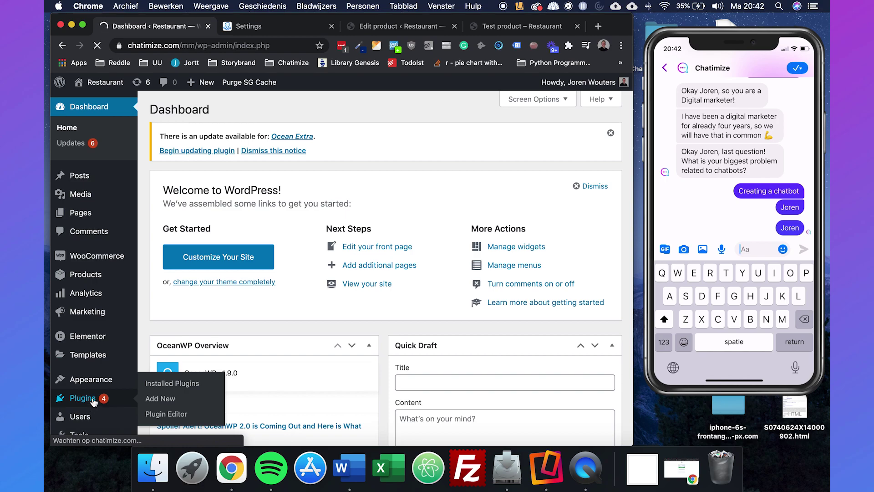
{"action": "left_click", "coordinate": [93, 400]}
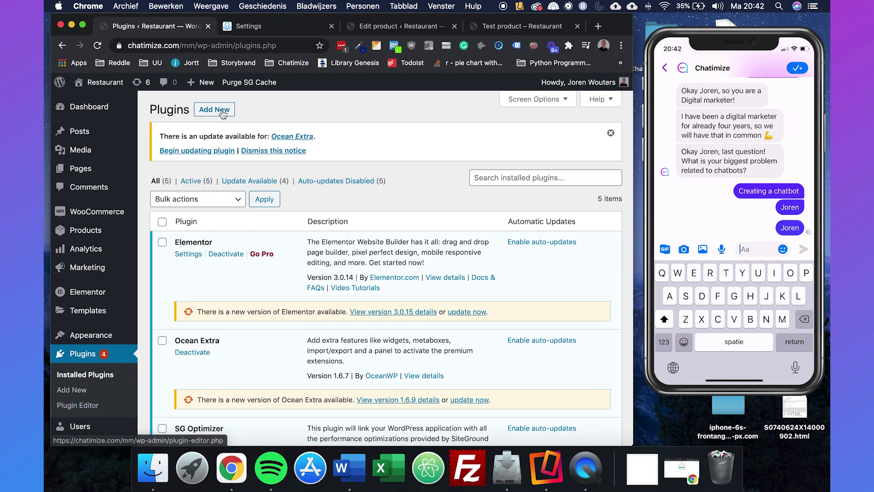
{"action": "left_click", "coordinate": [223, 113]}
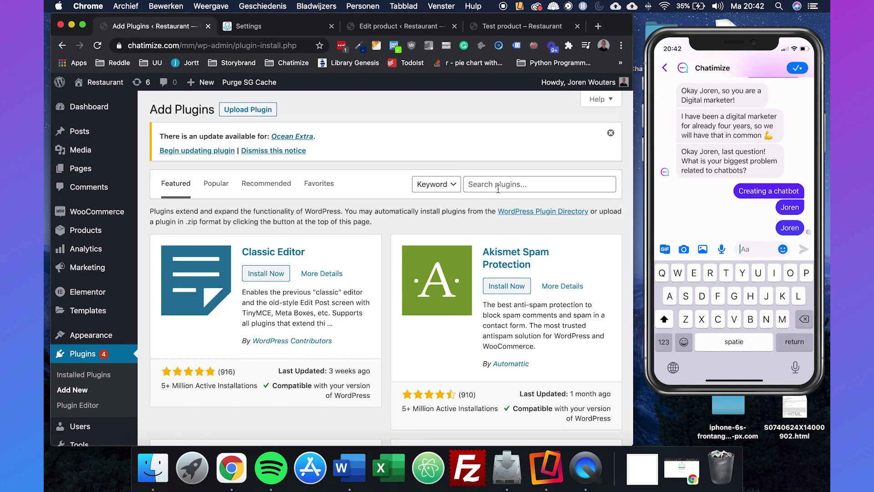
{"action": "left_click", "coordinate": [498, 188]}
{"action": "type", "text": "insert heade"}
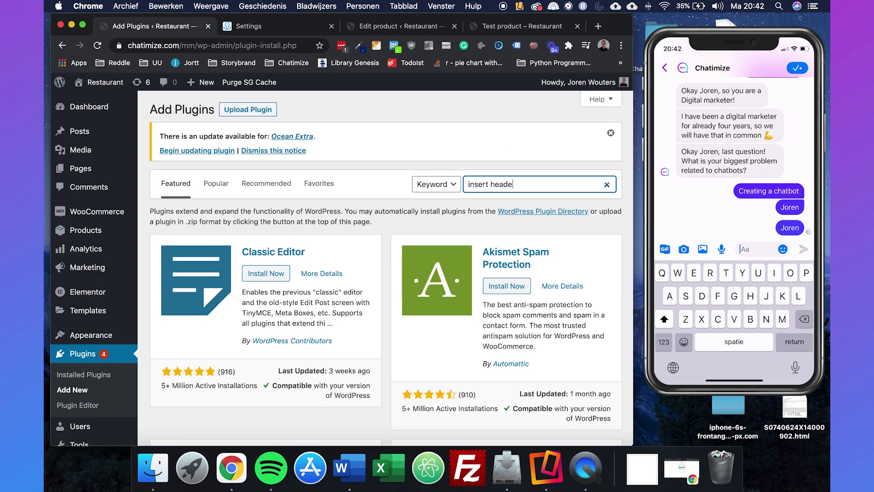
{"action": "type", "text": "rs and footers"}
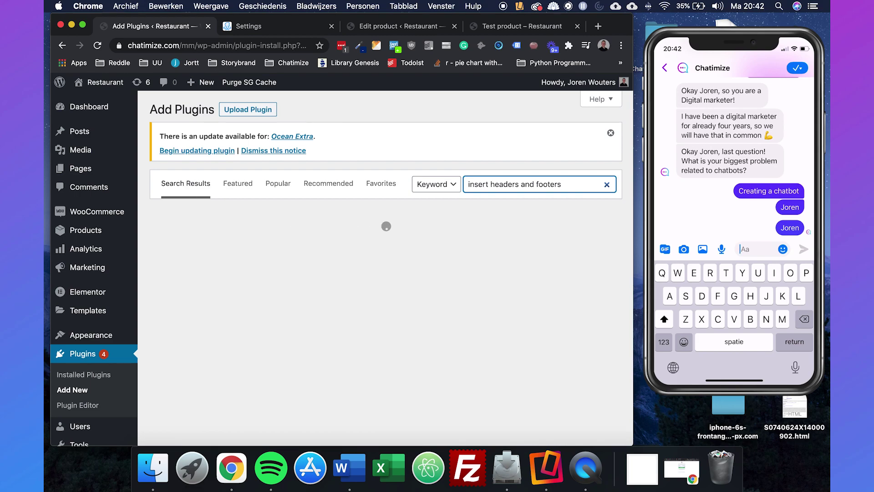
{"action": "left_click", "coordinate": [275, 278]}
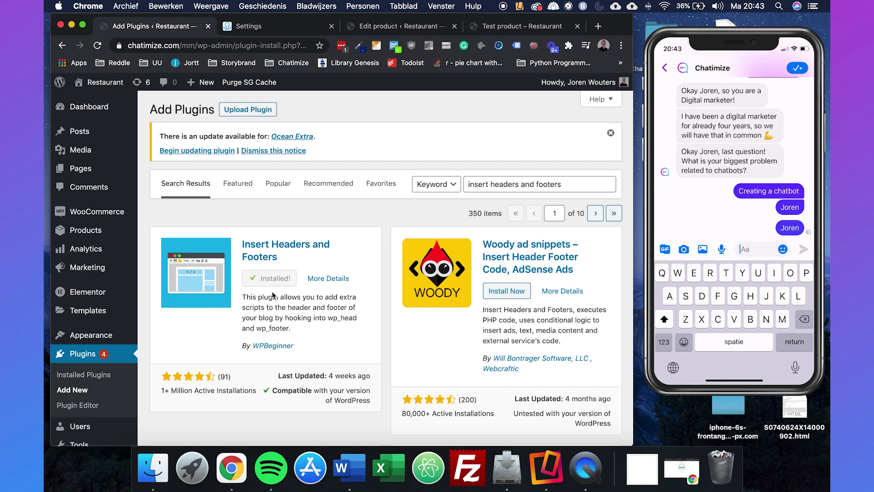
{"action": "left_click", "coordinate": [273, 280]}
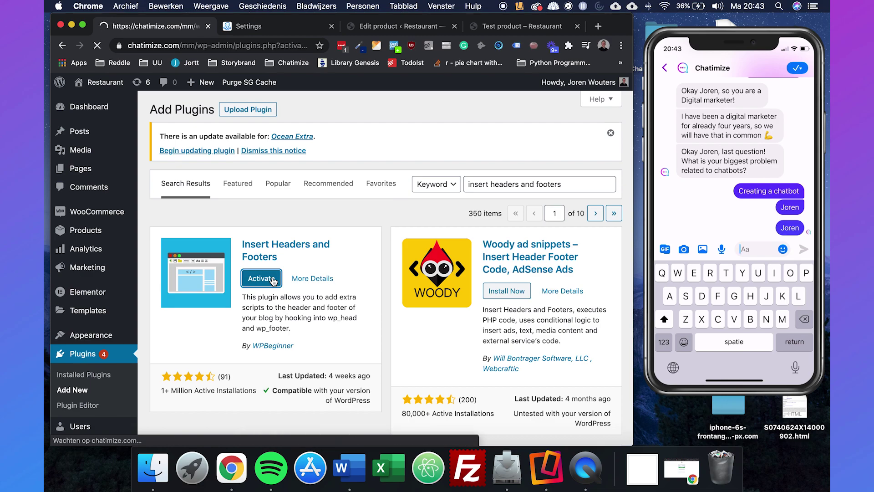
- Paste the ManyChat Pixel code into Scripts in Header under Insert Headers and Footers and save
{"action": "scroll", "coordinate": [226, 323], "scroll_direction": "down", "scroll_amount": 3}
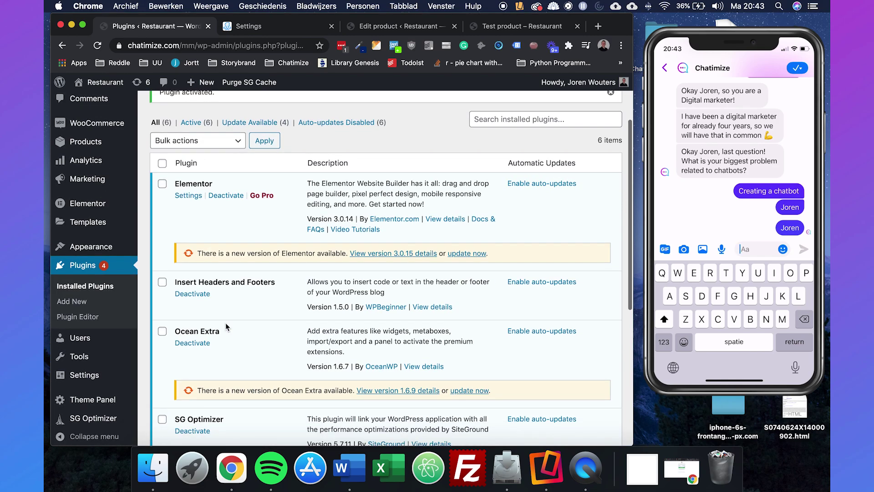
{"action": "mouse_move", "coordinate": [113, 374]}
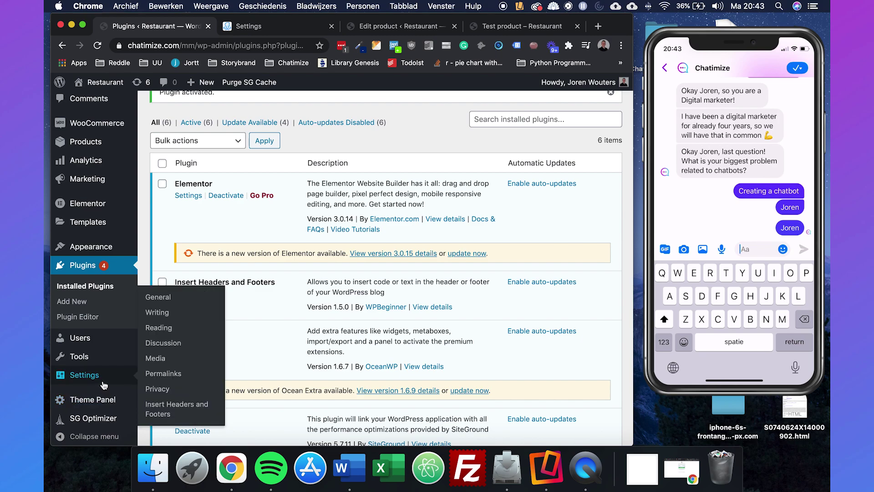
{"action": "left_click", "coordinate": [157, 407]}
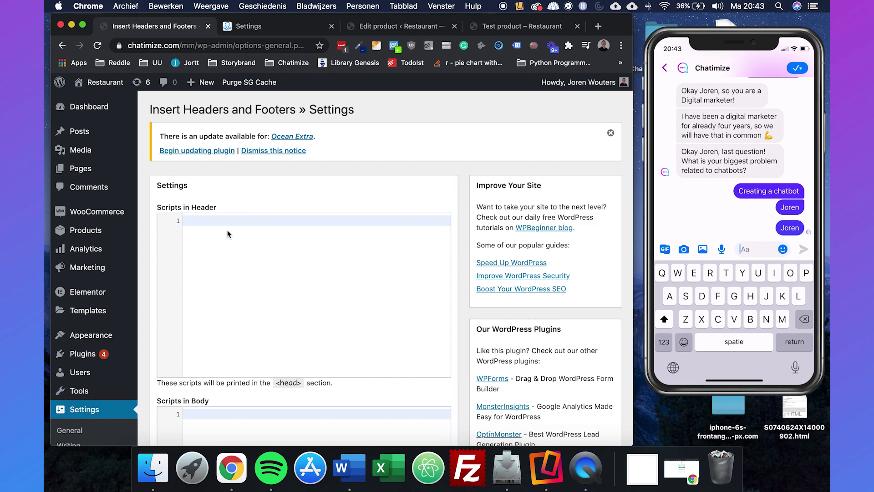
{"action": "left_click", "coordinate": [226, 223]}
{"action": "key", "text": "super+v"}
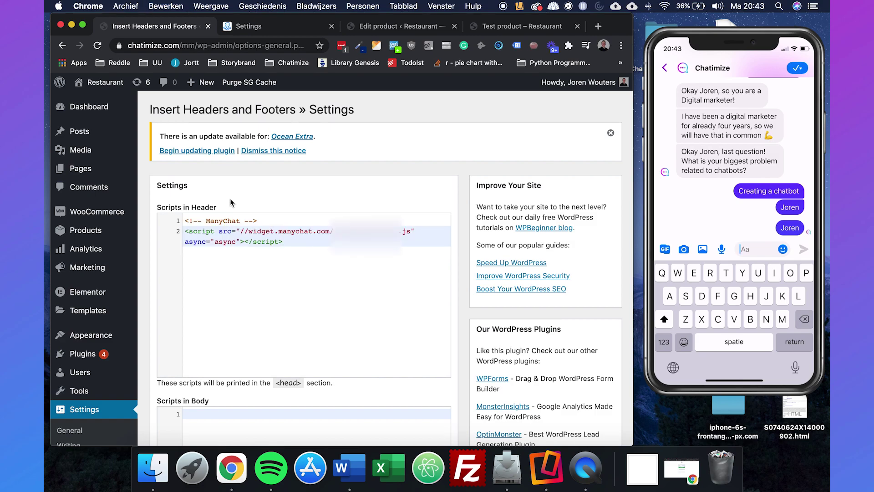
{"action": "scroll", "coordinate": [231, 202], "scroll_direction": "down", "scroll_amount": 10}
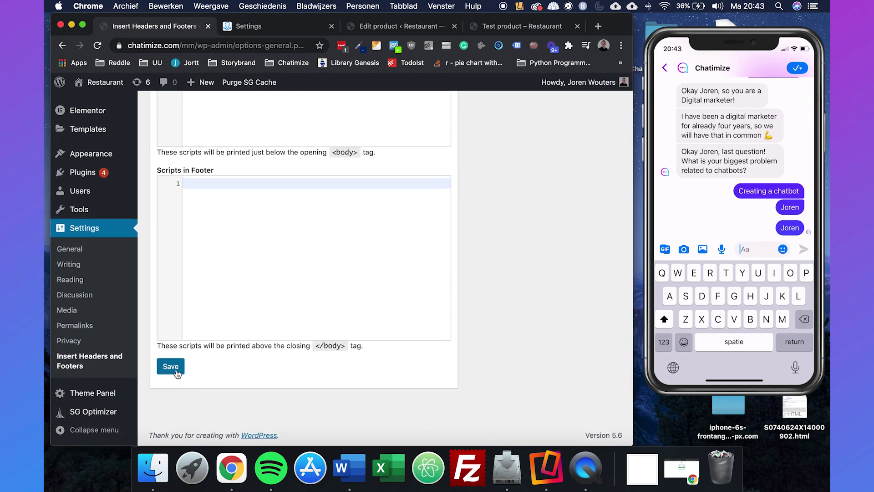
{"action": "left_click", "coordinate": [170, 366]}
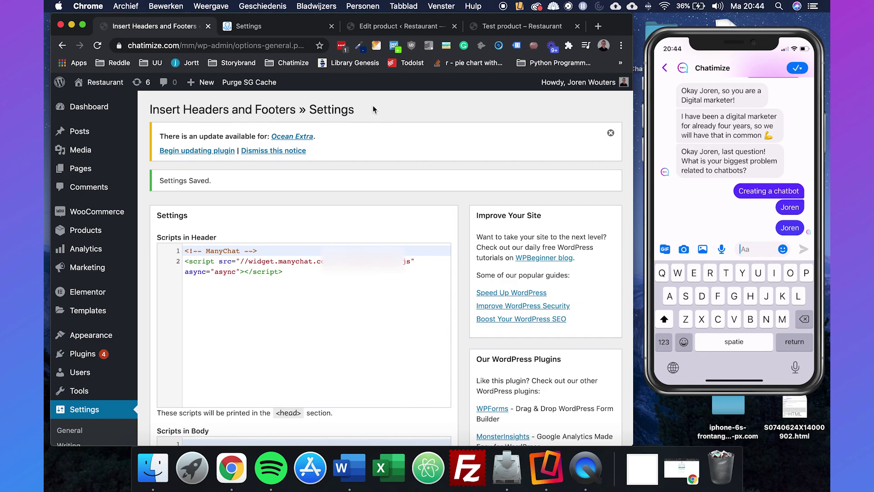
- Review the Test product's button link with onclick fireLogConversionEvent, then update the product
{"action": "left_click", "coordinate": [381, 28]}
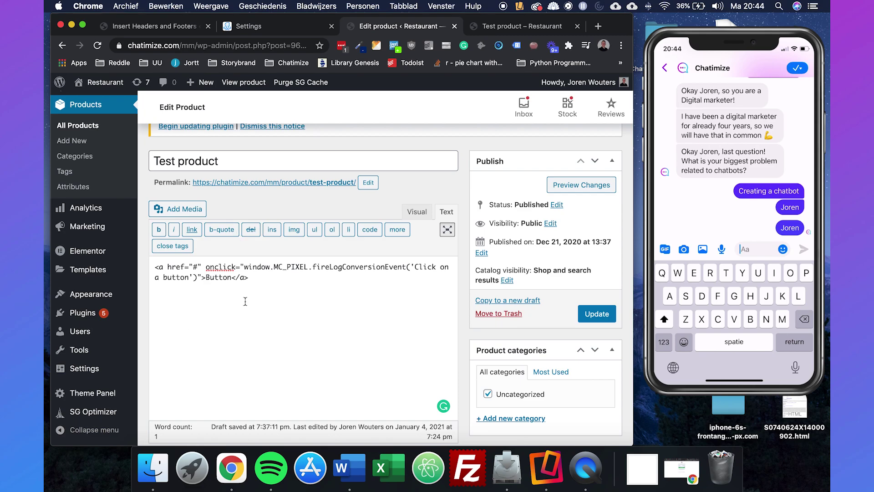
{"action": "left_click", "coordinate": [231, 291]}
{"action": "left_click_drag", "start_coordinate": [268, 278], "coordinate": [153, 260]}
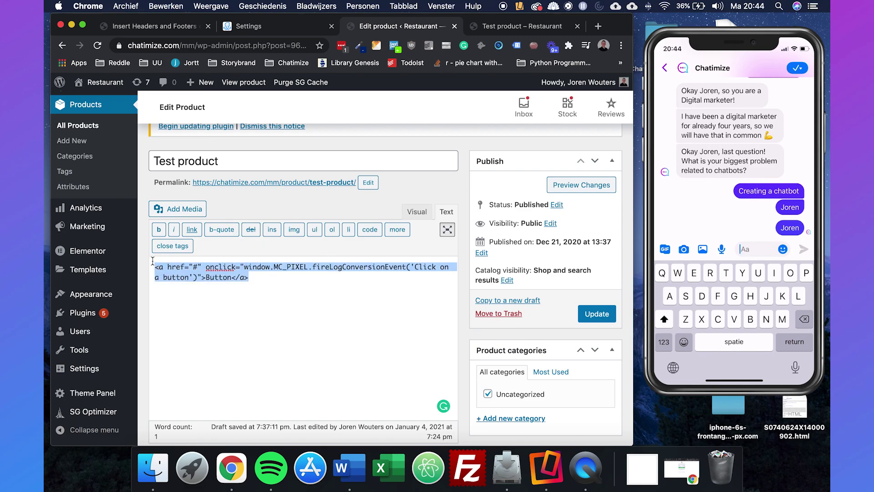
{"action": "left_click", "coordinate": [255, 284]}
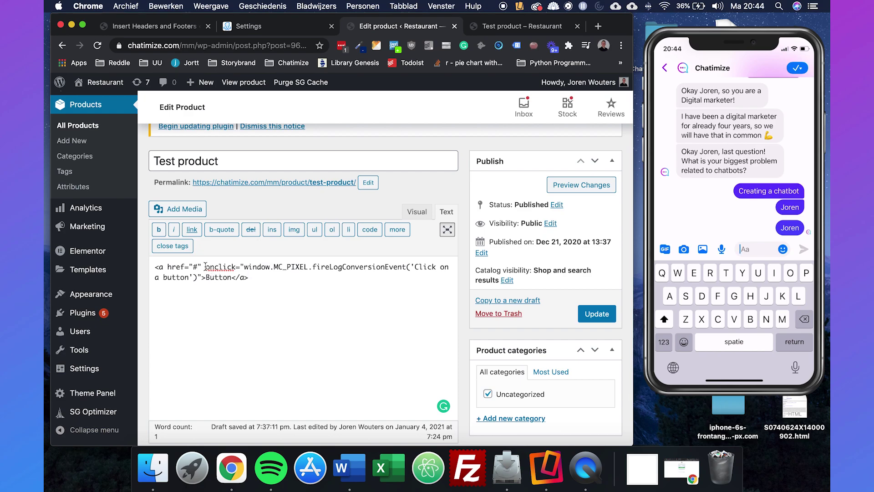
{"action": "left_click_drag", "start_coordinate": [206, 267], "coordinate": [235, 267]}
{"action": "left_click_drag", "start_coordinate": [414, 268], "coordinate": [189, 271]}
{"action": "left_click", "coordinate": [297, 212]}
{"action": "left_click", "coordinate": [593, 317]}
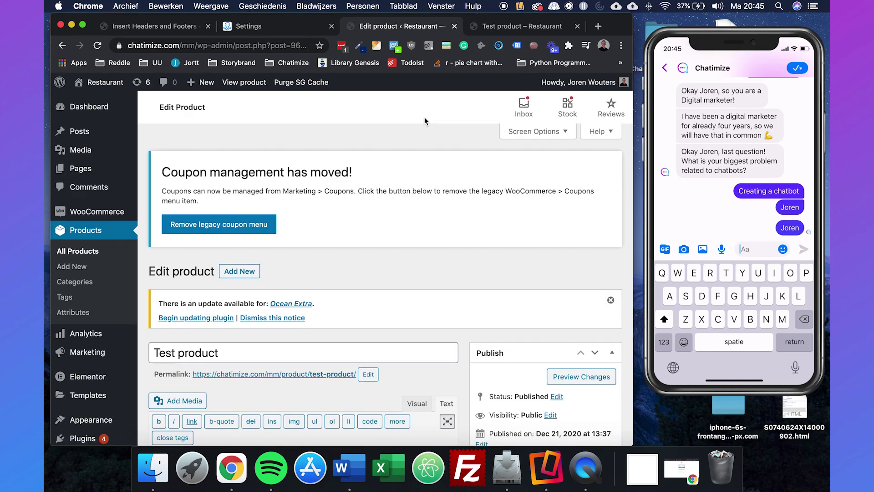
- View the live Test product page and send the user's first name in the phone chat
{"action": "left_click", "coordinate": [501, 26]}
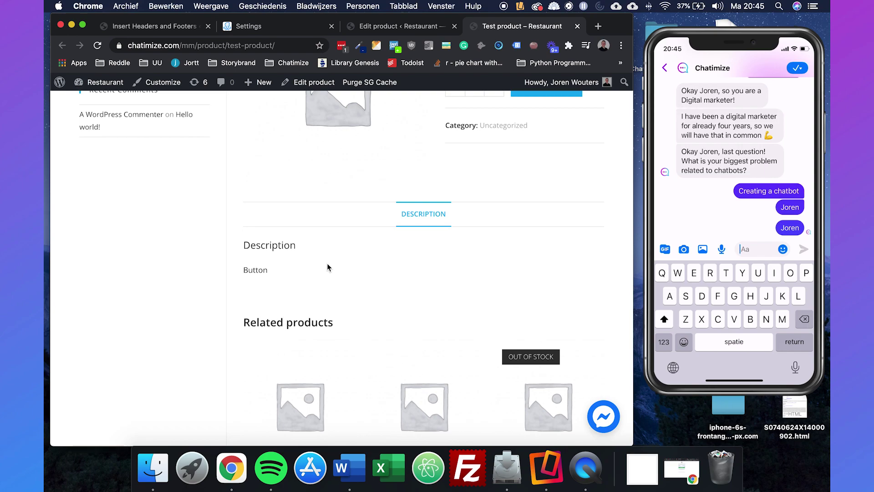
{"action": "type", "text": "Joren"}
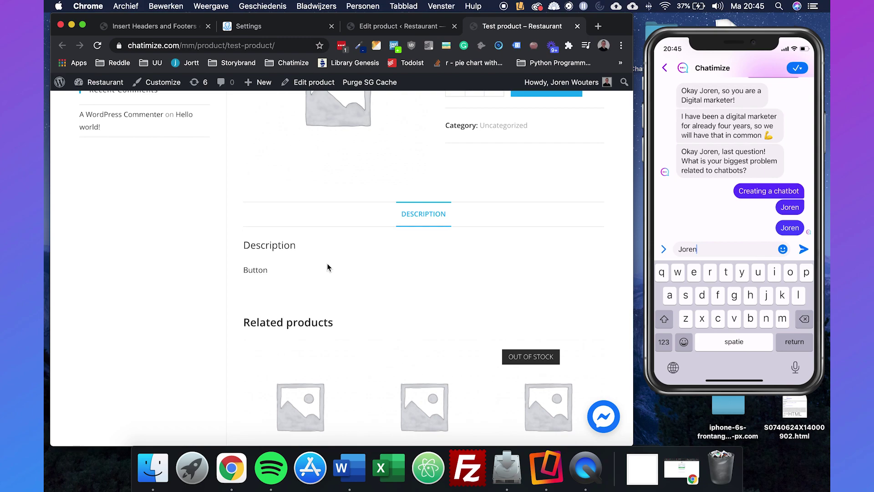
{"action": "key", "text": "Return"}
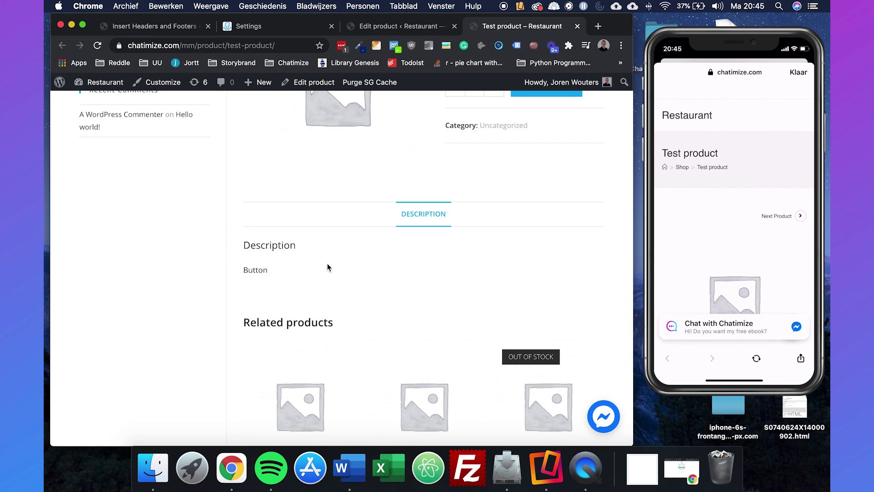
- Open ManyChat Home metrics and show the 'Click on a button' conversion event chart
{"action": "left_click", "coordinate": [259, 28]}
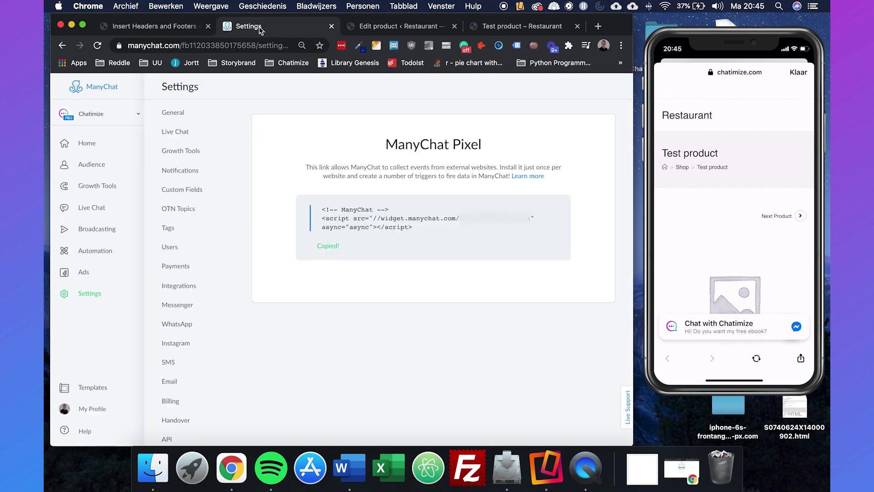
{"action": "left_click", "coordinate": [91, 144]}
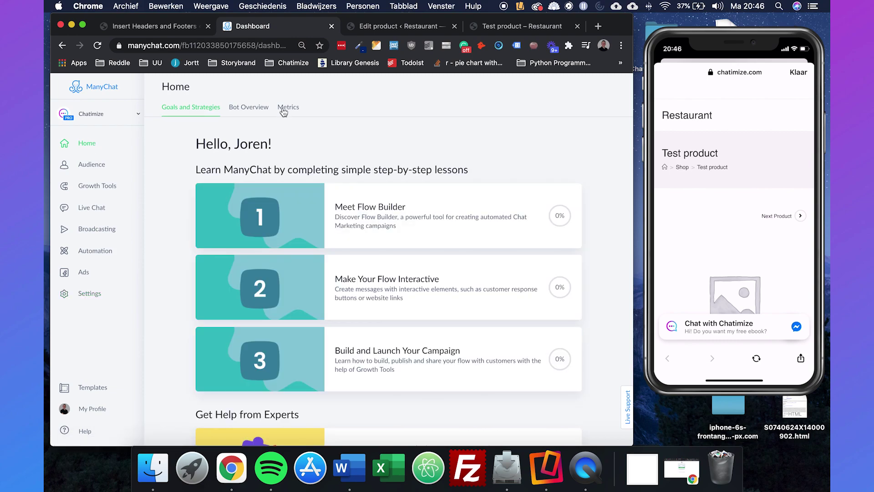
{"action": "left_click", "coordinate": [289, 107]}
{"action": "scroll", "coordinate": [288, 246], "scroll_direction": "down", "scroll_amount": 7}
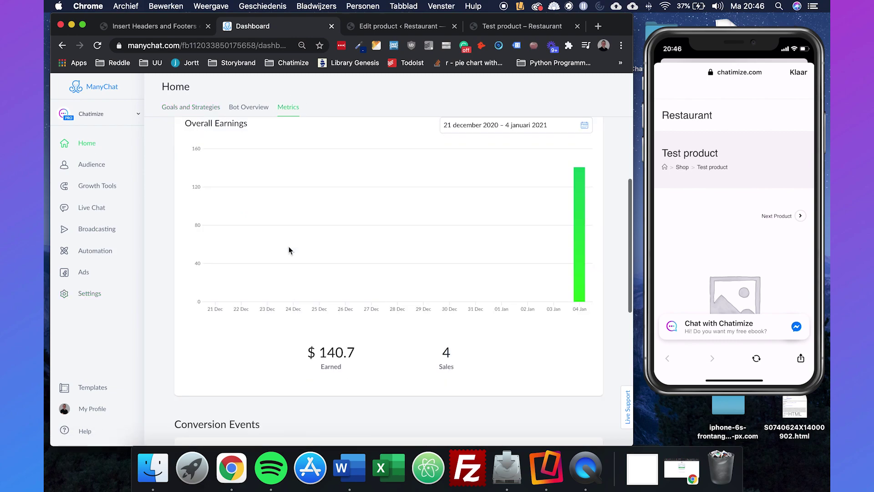
{"action": "scroll", "coordinate": [288, 250], "scroll_direction": "down", "scroll_amount": 3}
{"action": "left_click", "coordinate": [266, 168]}
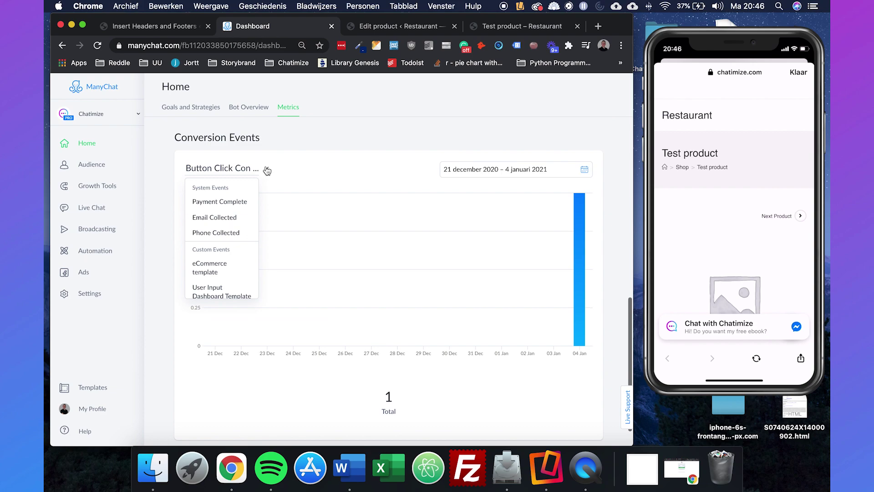
{"action": "scroll", "coordinate": [219, 270], "scroll_direction": "down", "scroll_amount": 5}
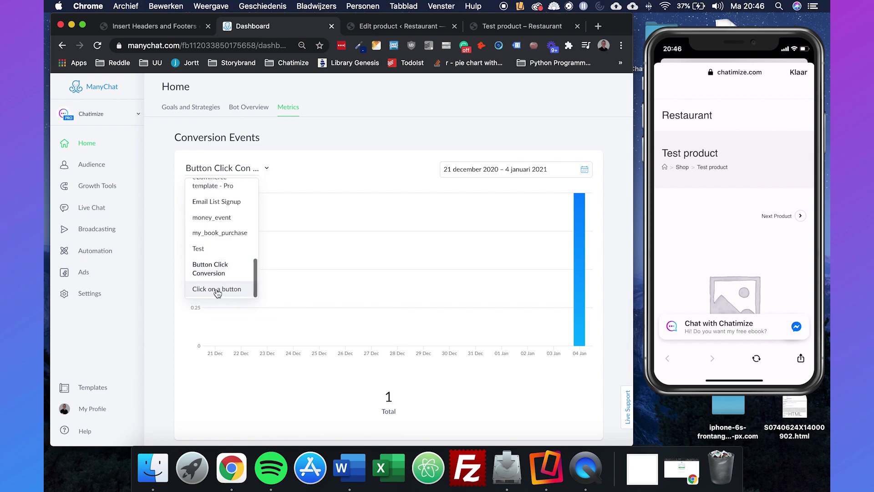
{"action": "left_click", "coordinate": [217, 289]}
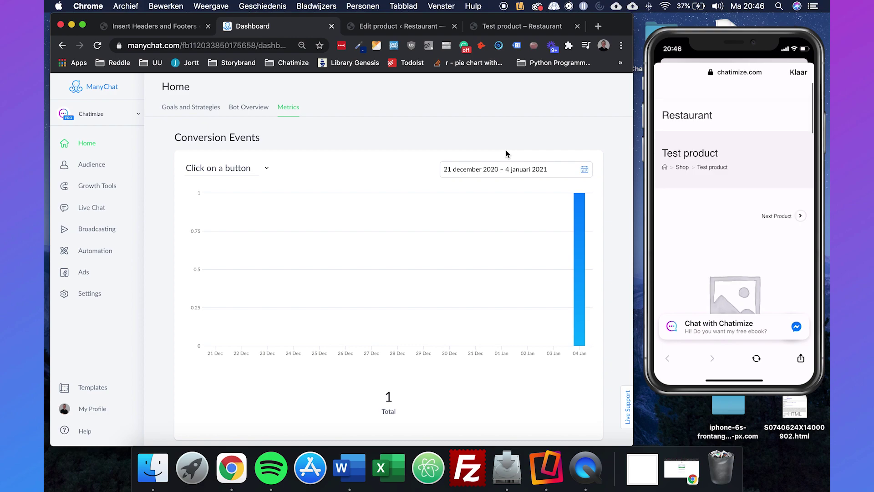
- Reload the metrics and reselect 'Click on a button' to confirm its total of 2
{"action": "left_click", "coordinate": [283, 45]}
{"action": "key", "text": "Return"}
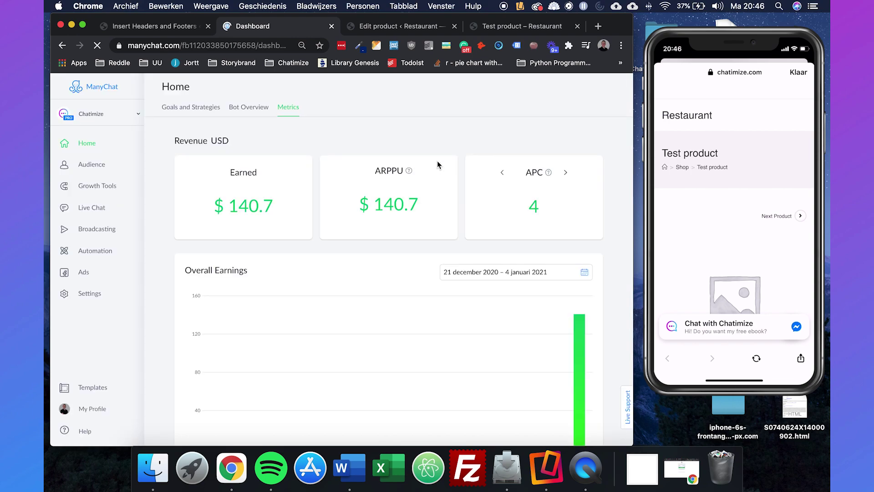
{"action": "scroll", "coordinate": [437, 164], "scroll_direction": "down", "scroll_amount": 6}
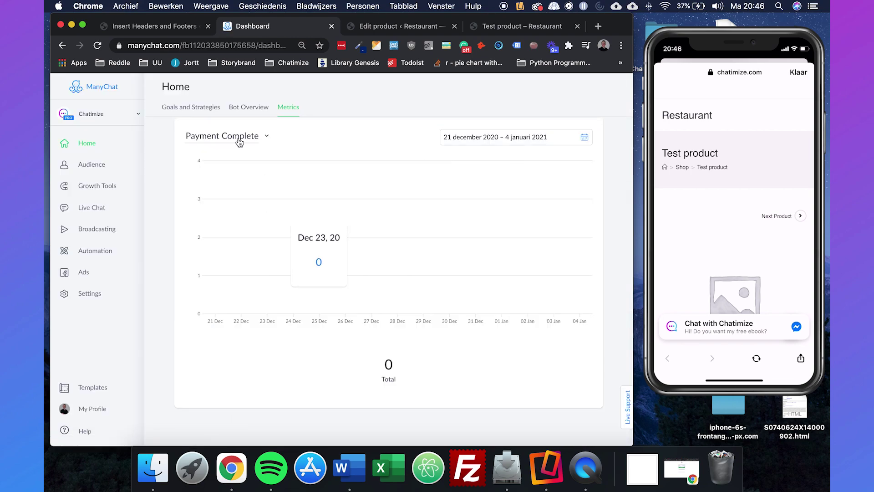
{"action": "left_click", "coordinate": [229, 136]}
{"action": "scroll", "coordinate": [212, 227], "scroll_direction": "down", "scroll_amount": 5}
{"action": "left_click", "coordinate": [215, 255]}
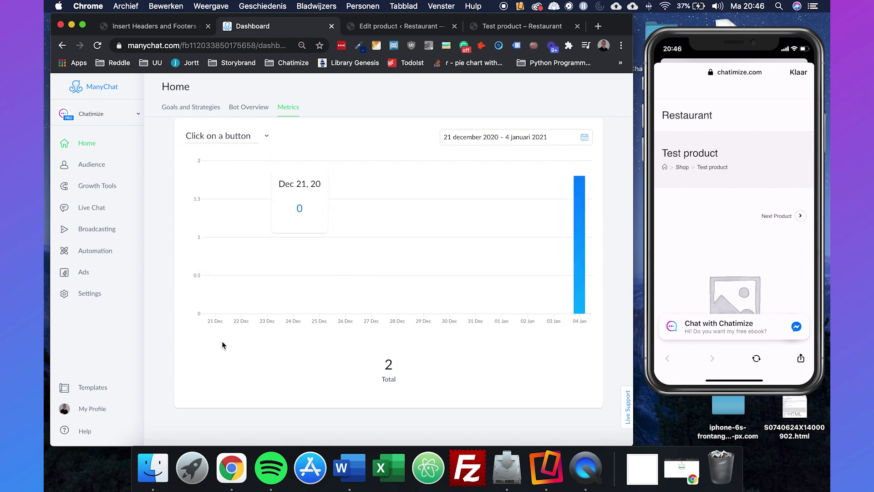
{"action": "double_click", "coordinate": [368, 364]}
{"action": "left_click", "coordinate": [367, 364]}
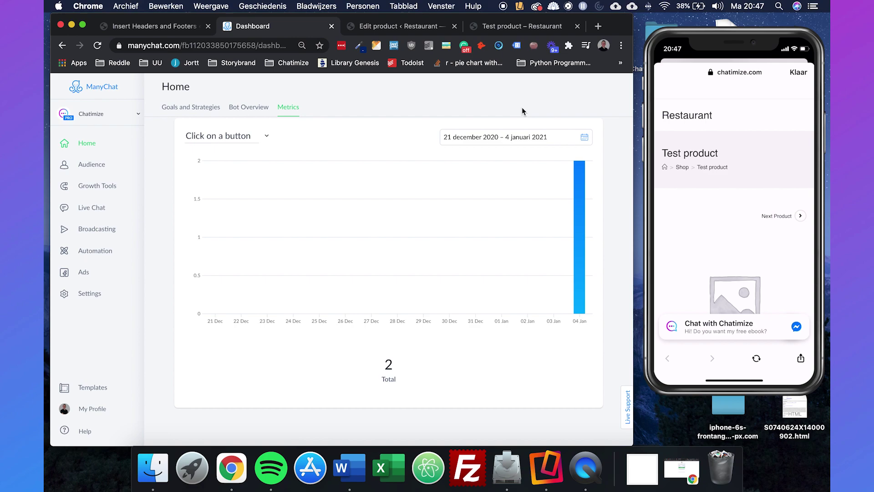
{"action": "left_click", "coordinate": [183, 28]}
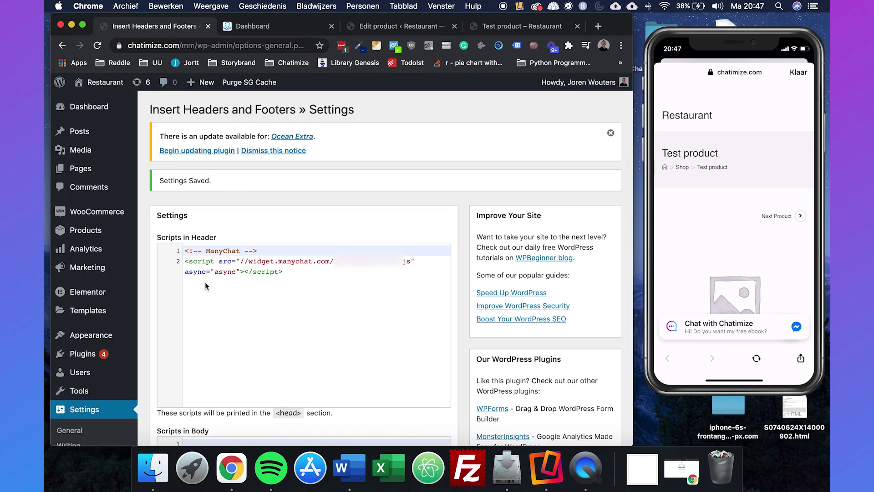
- Load the child theme's functions.php in the Theme Editor and scroll to the header script
{"action": "mouse_move", "coordinate": [101, 341]}
{"action": "left_click", "coordinate": [162, 416]}
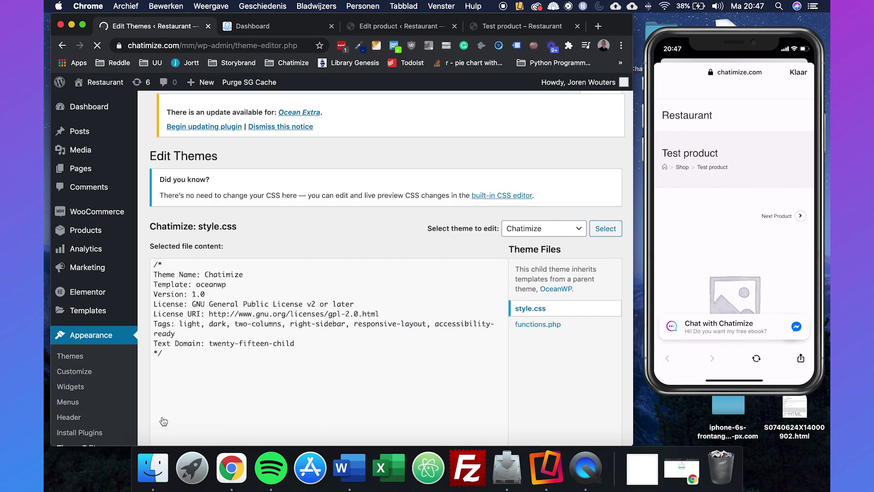
{"action": "left_click", "coordinate": [545, 327]}
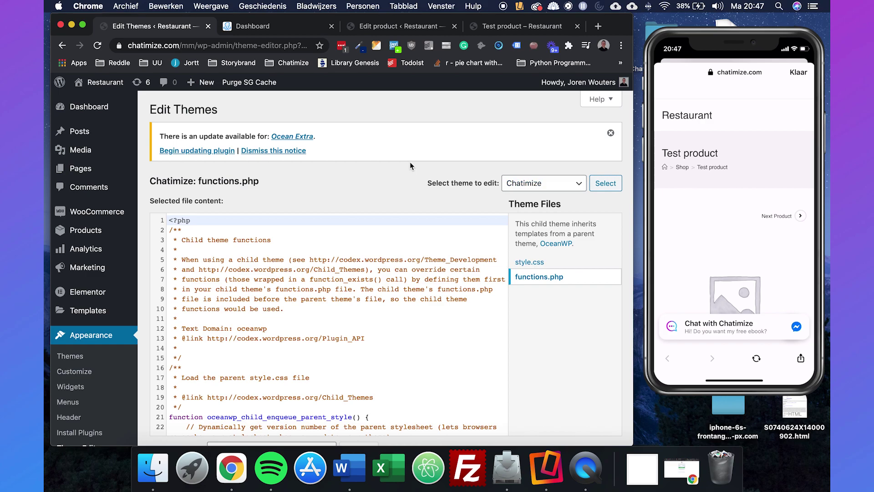
{"action": "scroll", "coordinate": [410, 162], "scroll_direction": "down", "scroll_amount": 5}
{"action": "scroll", "coordinate": [387, 211], "scroll_direction": "down", "scroll_amount": 10}
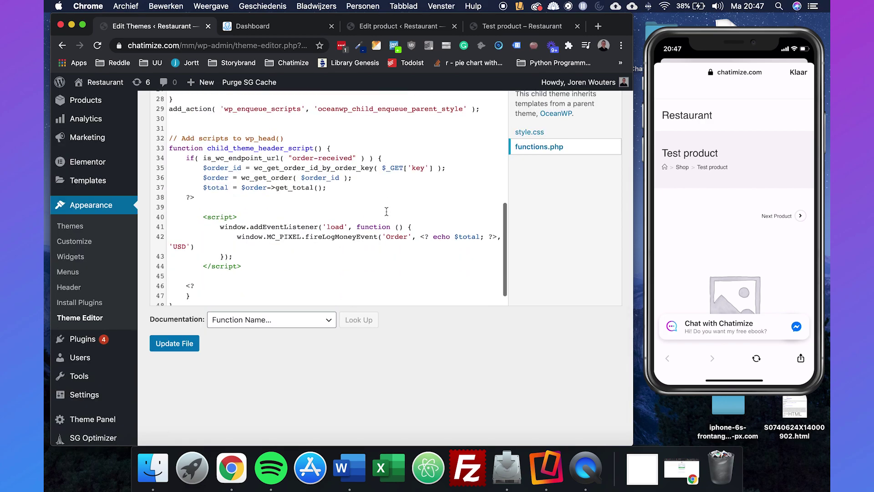
{"action": "scroll", "coordinate": [386, 211], "scroll_direction": "down", "scroll_amount": 2}
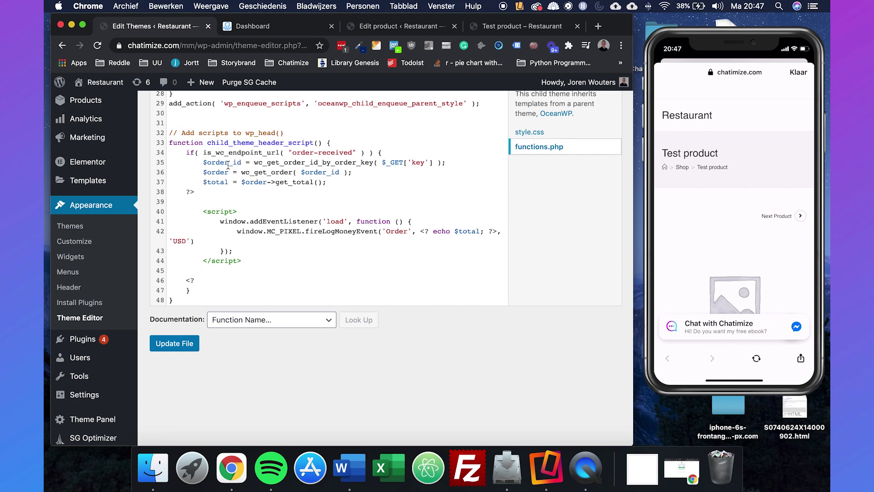
- Inspect the order-received condition, order total, load listener, 'Order' event name and $total value
{"action": "left_click", "coordinate": [187, 153]}
{"action": "left_click", "coordinate": [434, 155]}
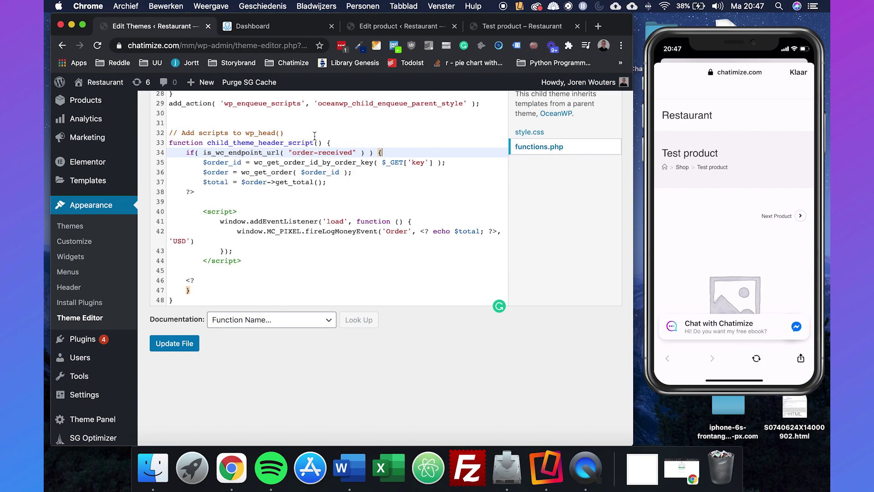
{"action": "left_click", "coordinate": [186, 152], "text": "shift"}
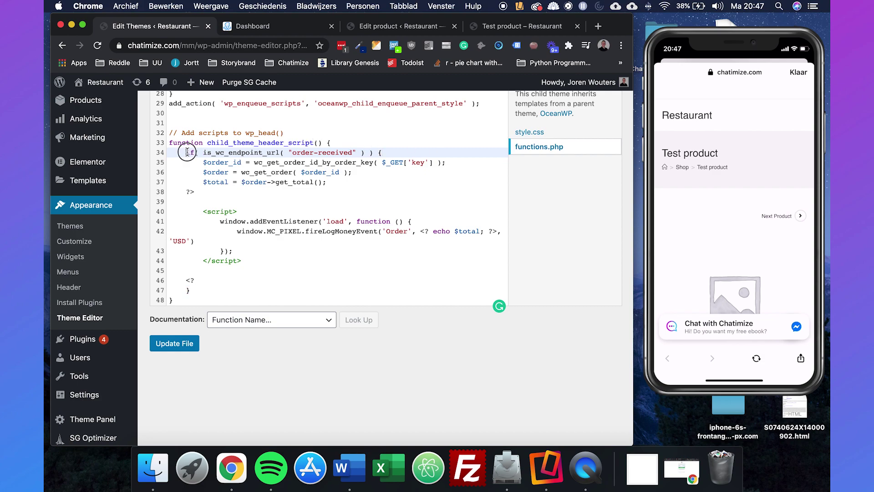
{"action": "left_click", "coordinate": [428, 155]}
{"action": "left_click_drag", "start_coordinate": [203, 182], "coordinate": [337, 181]}
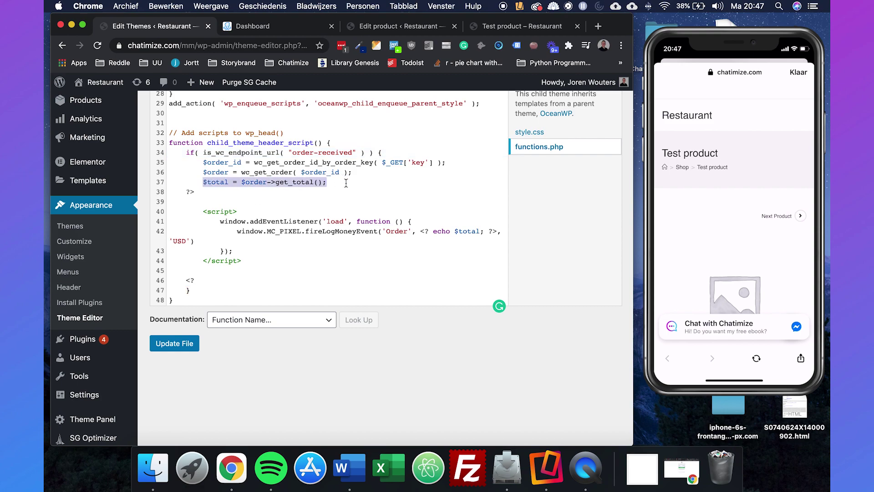
{"action": "left_click", "coordinate": [346, 183]}
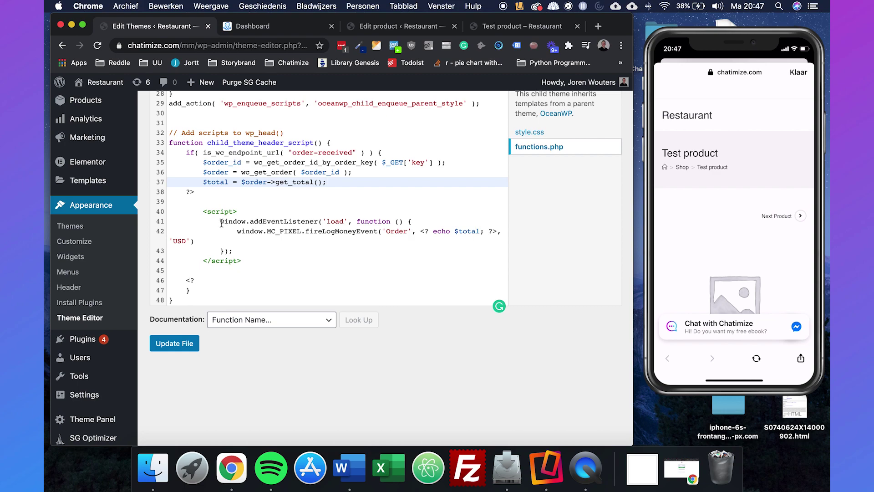
{"action": "left_click_drag", "start_coordinate": [221, 223], "coordinate": [428, 223]}
{"action": "left_click", "coordinate": [427, 222]}
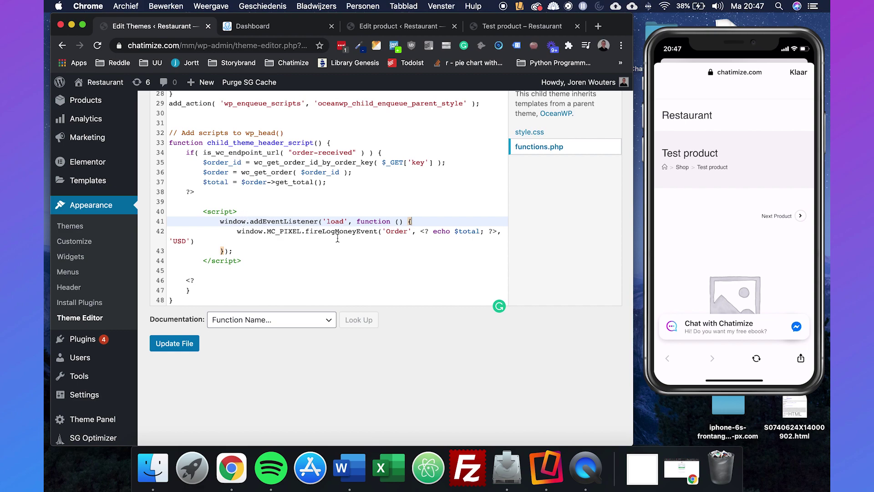
{"action": "left_click_drag", "start_coordinate": [408, 231], "coordinate": [389, 231]}
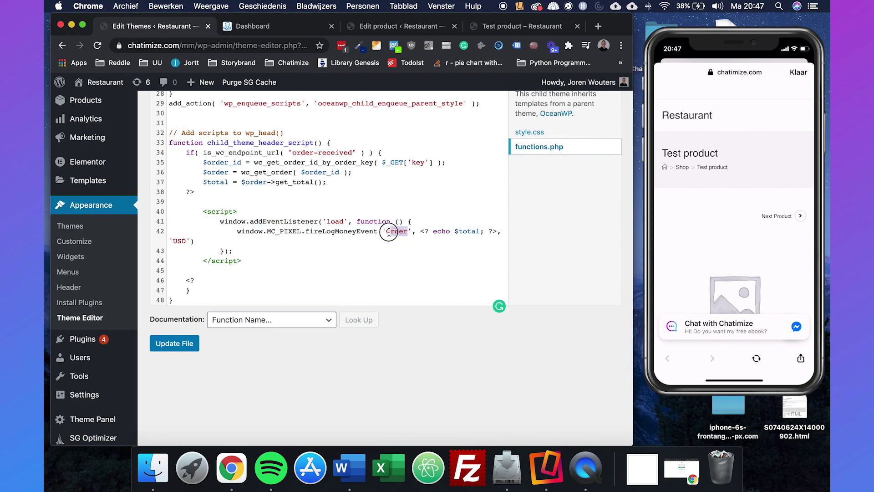
{"action": "left_click", "coordinate": [382, 231]}
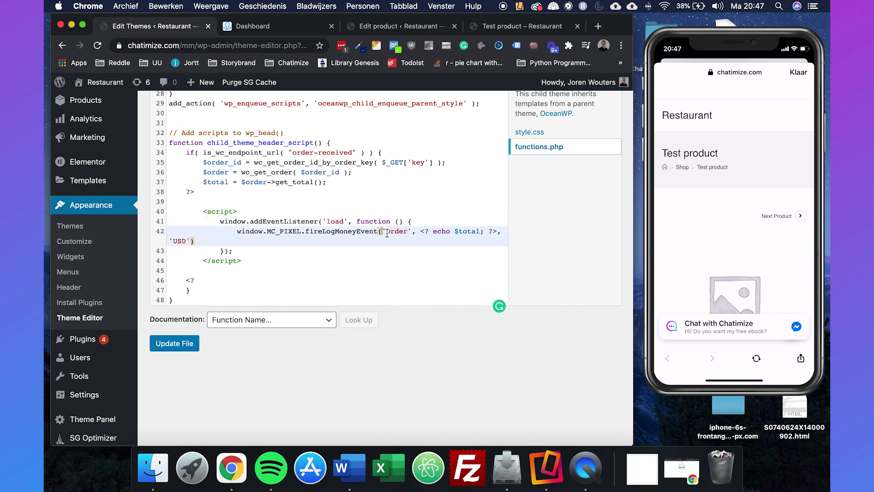
{"action": "double_click", "coordinate": [456, 231]}
{"action": "left_click", "coordinate": [479, 231]}
- Try replacing the USD currency code with EUR, then restore it to USD
{"action": "left_click_drag", "start_coordinate": [185, 241], "coordinate": [173, 243]}
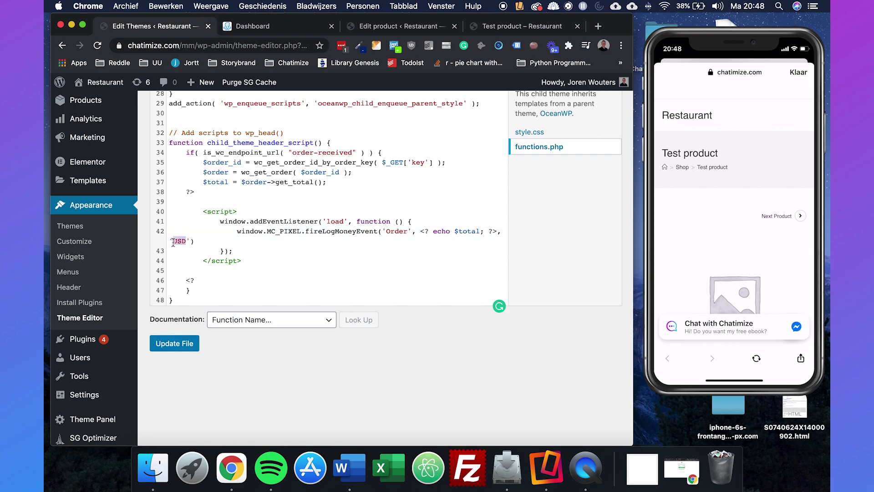
{"action": "type", "text": "EU"}
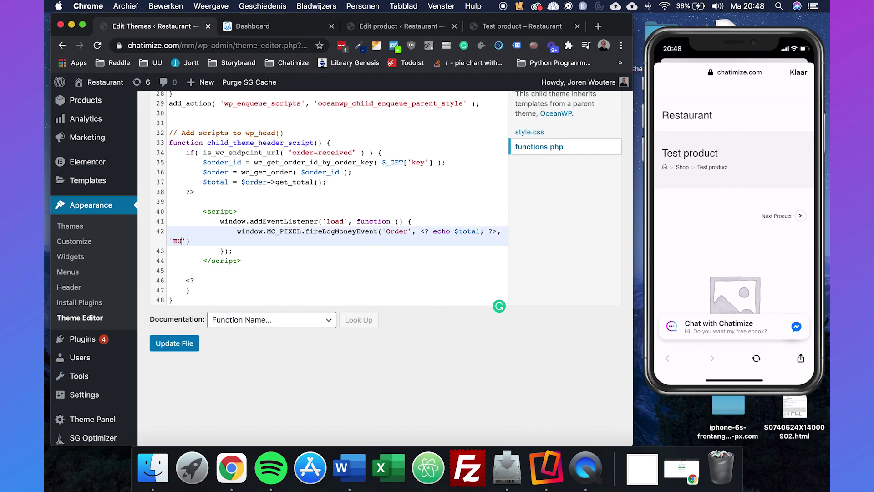
{"action": "type", "text": "R"}
{"action": "key", "text": "BackSpace"}
{"action": "key", "text": "BackSpace"}
{"action": "key", "text": "BackSpace"}
{"action": "type", "text": "USD"}
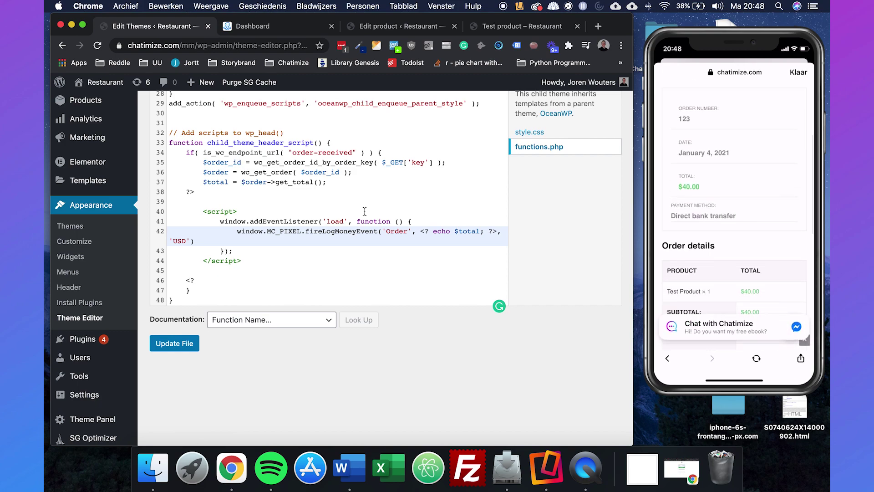
- Back in ManyChat metrics, note the $140.7 earned and reload the page
{"action": "left_click", "coordinate": [288, 29]}
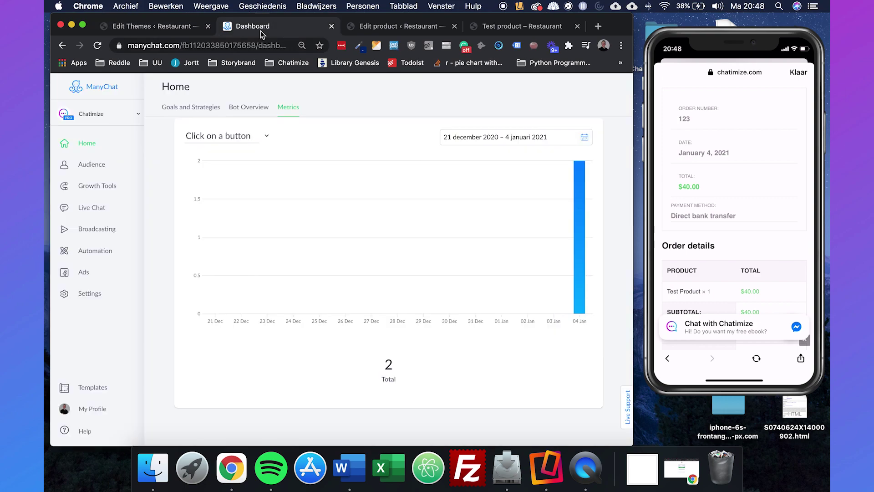
{"action": "scroll", "coordinate": [292, 174], "scroll_direction": "up", "scroll_amount": 6}
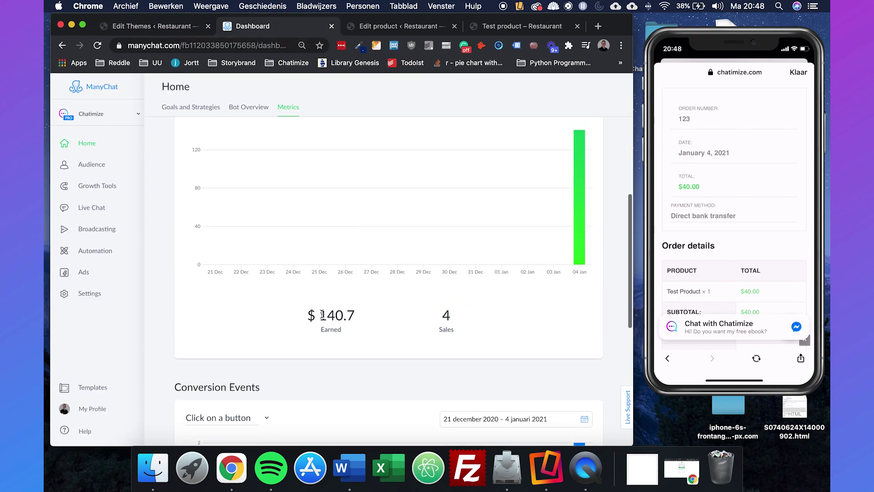
{"action": "left_click_drag", "start_coordinate": [320, 314], "coordinate": [365, 318]}
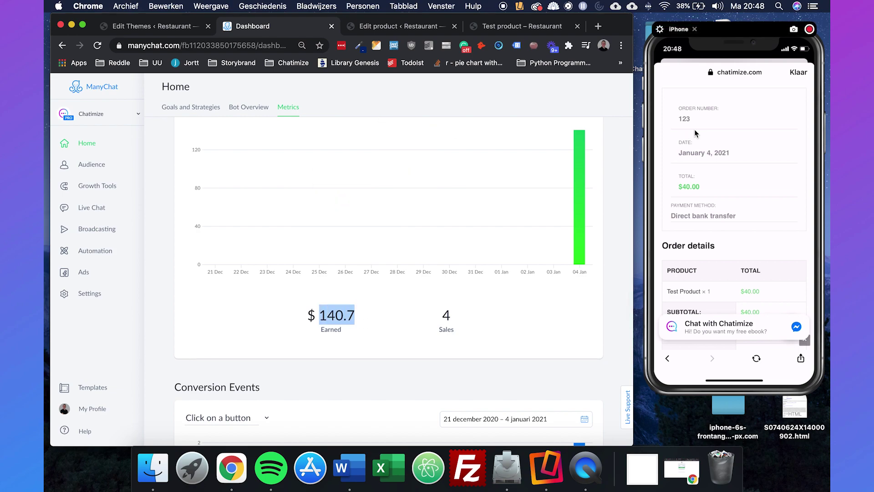
{"action": "left_click", "coordinate": [237, 46]}
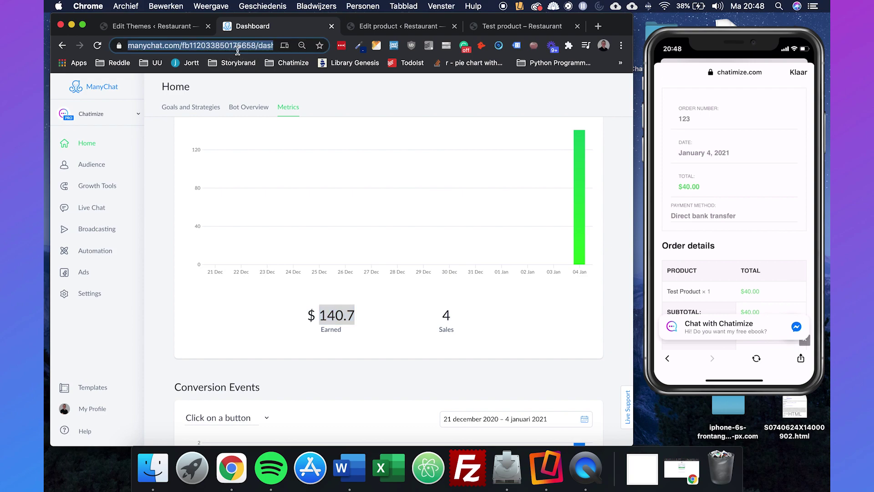
{"action": "key", "text": "Return"}
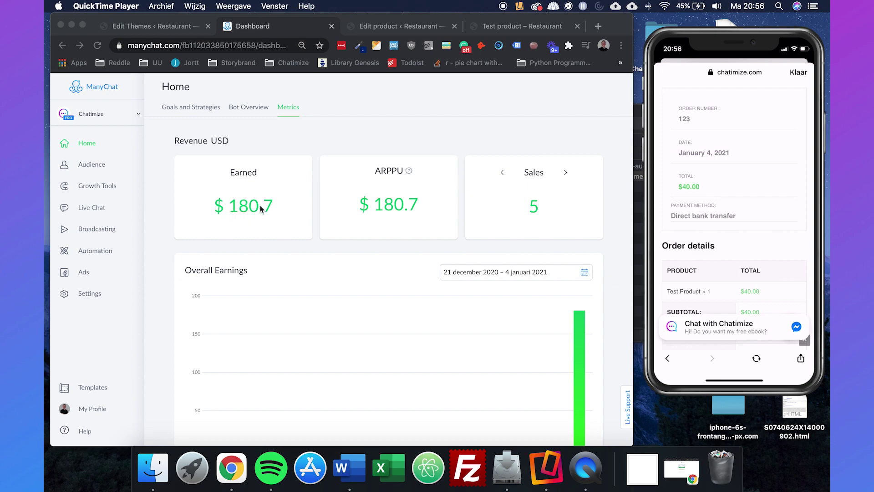
- Show the 'Order' conversion chart and cycle the third revenue card through buyers and APC
{"action": "scroll", "coordinate": [261, 205], "scroll_direction": "down", "scroll_amount": 10}
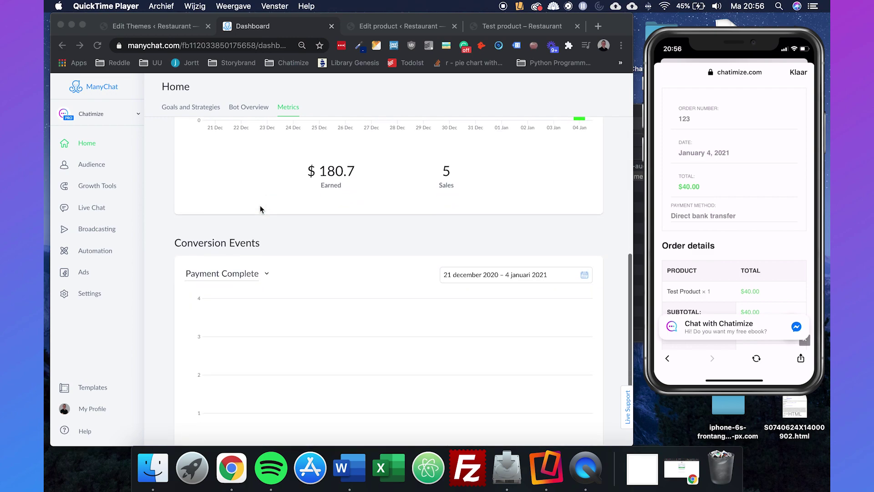
{"action": "left_click", "coordinate": [268, 274]}
{"action": "left_click", "coordinate": [264, 276]}
{"action": "scroll", "coordinate": [220, 348], "scroll_direction": "down", "scroll_amount": 3}
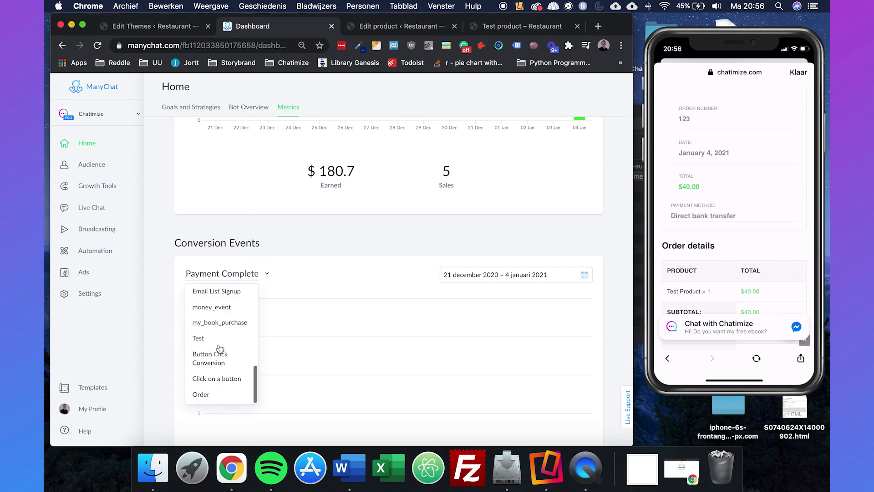
{"action": "left_click", "coordinate": [200, 394]}
{"action": "scroll", "coordinate": [395, 257], "scroll_direction": "down", "scroll_amount": 2}
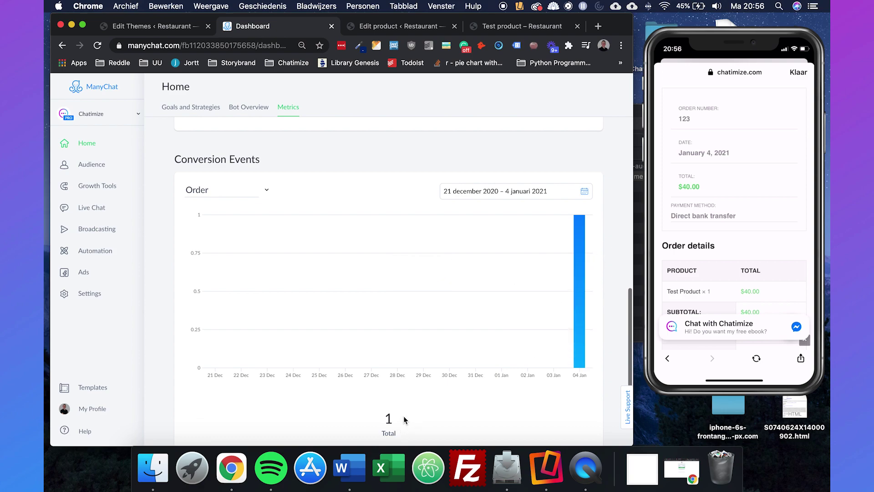
{"action": "scroll", "coordinate": [405, 420], "scroll_direction": "up", "scroll_amount": 10}
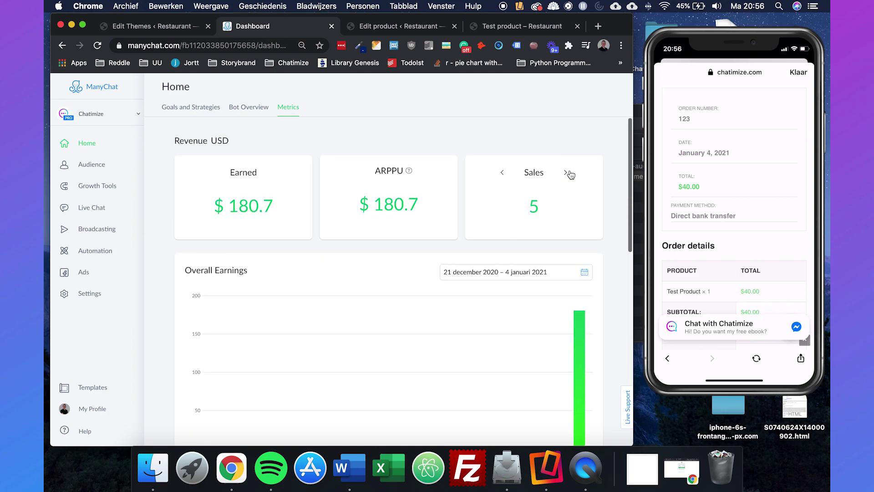
{"action": "left_click", "coordinate": [567, 174]}
{"action": "left_click", "coordinate": [565, 173]}
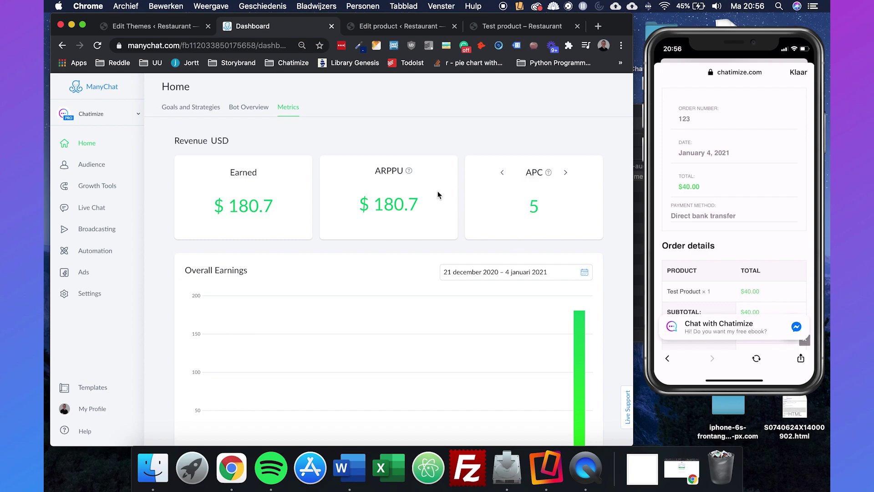
{"action": "left_click", "coordinate": [168, 27]}
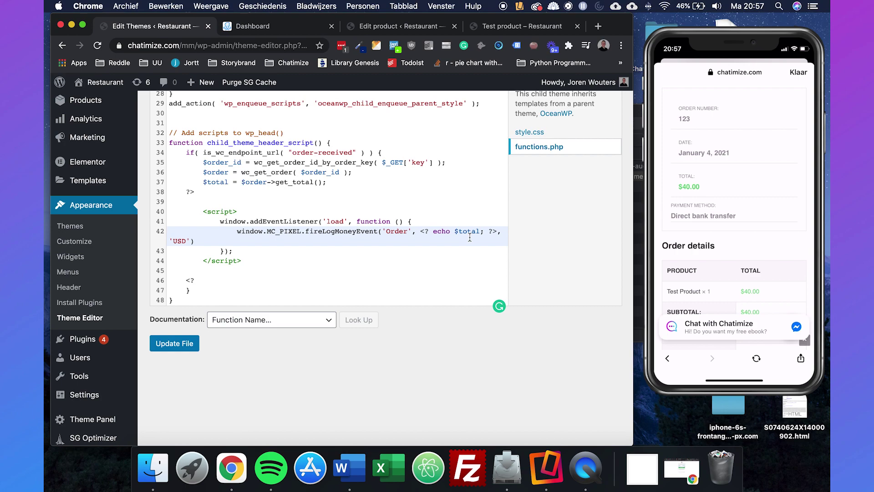
- Return to ManyChat's Metrics view to see the Revenue USD cards
{"action": "left_click", "coordinate": [282, 26]}
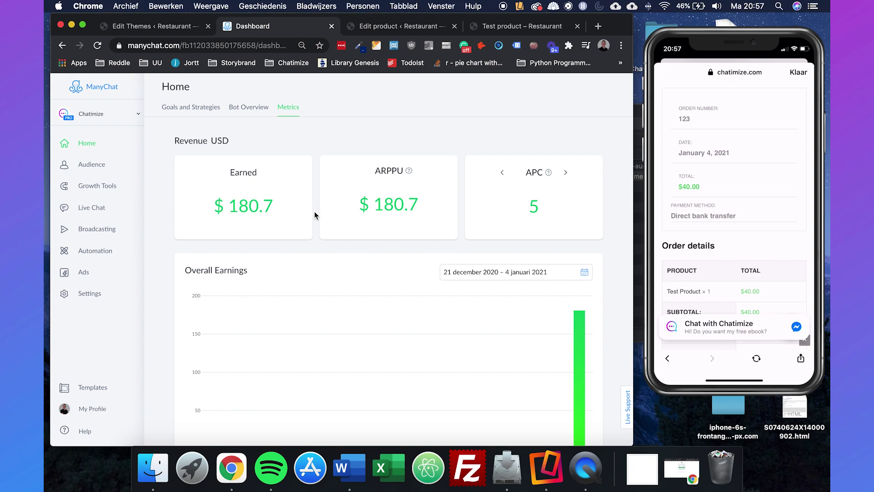
- Create a new empty flow in Automation > Flows named 'Money Event'
{"action": "left_click", "coordinate": [108, 249]}
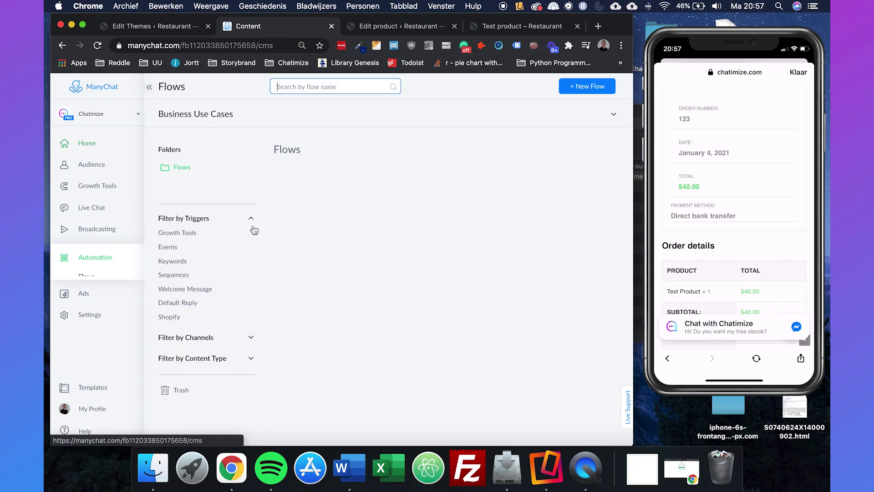
{"action": "left_click", "coordinate": [587, 86]}
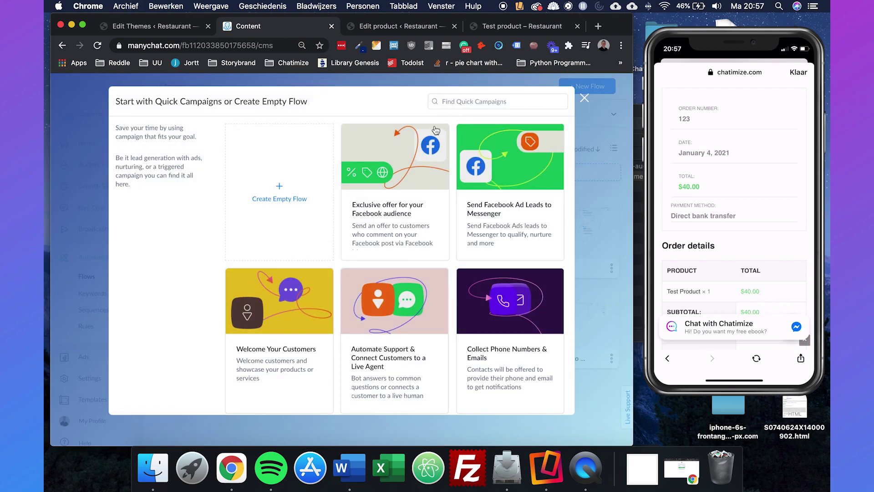
{"action": "left_click", "coordinate": [272, 176]}
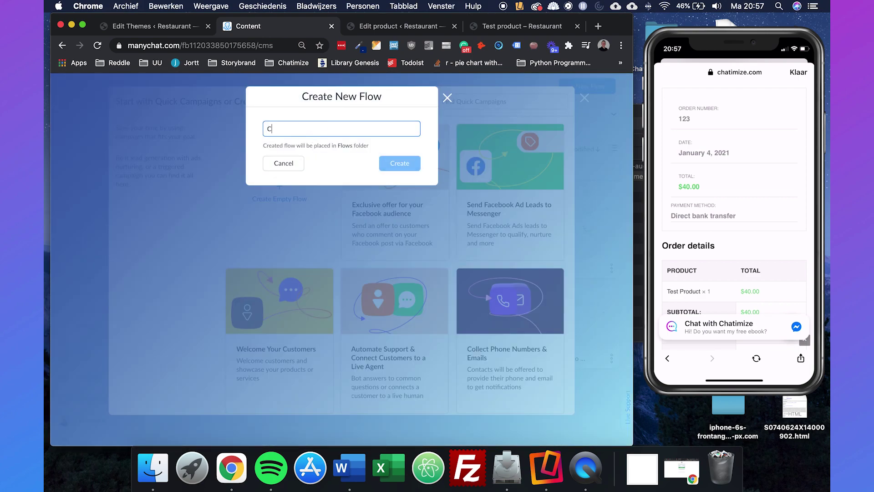
{"action": "type", "text": "Conversi"}
{"action": "key", "text": "super+a"}
{"action": "type", "text": "Money E"}
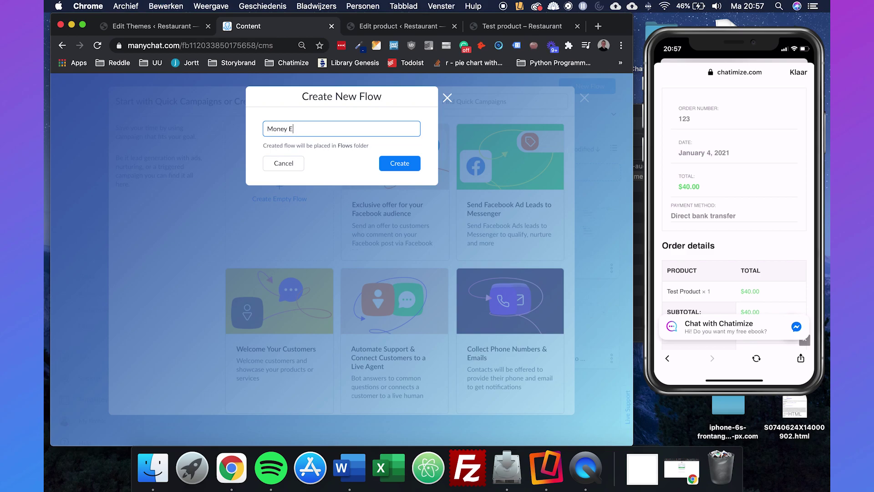
{"action": "type", "text": "vent"}
{"action": "left_click", "coordinate": [389, 162]}
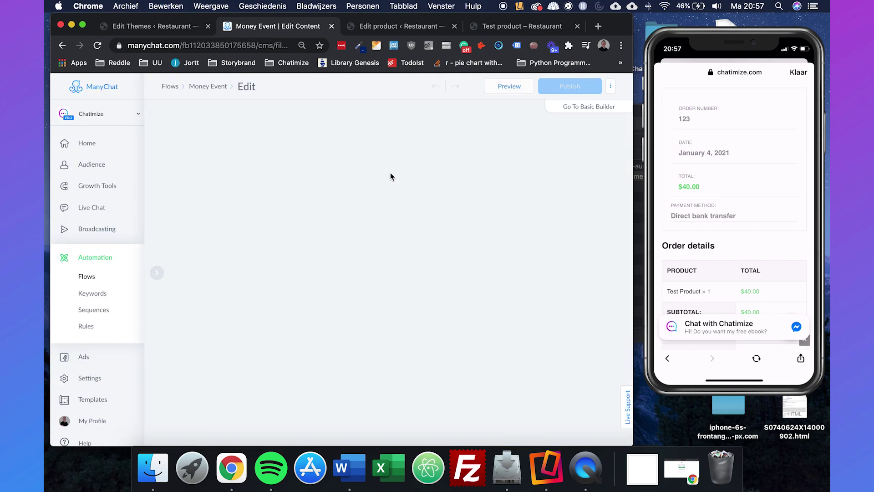
- Set the message content type to Other, write 'Money Event is triggered.', and publish
{"action": "left_click", "coordinate": [440, 266]}
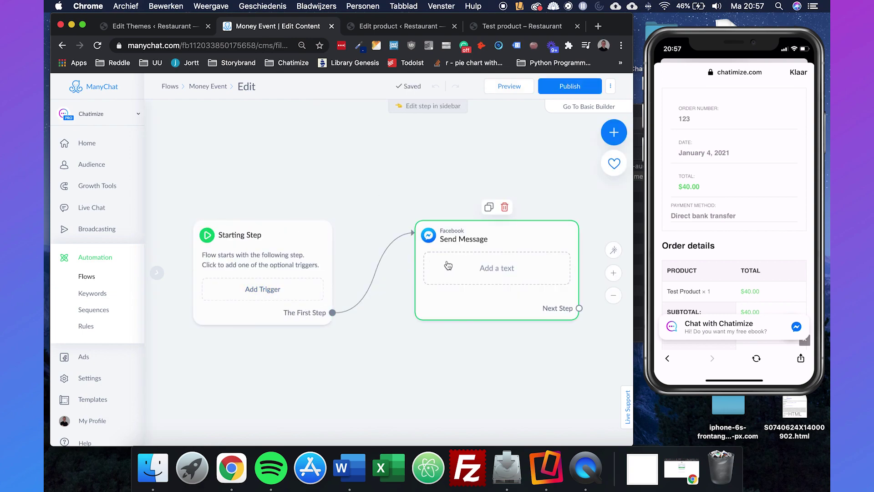
{"action": "left_click", "coordinate": [227, 154]}
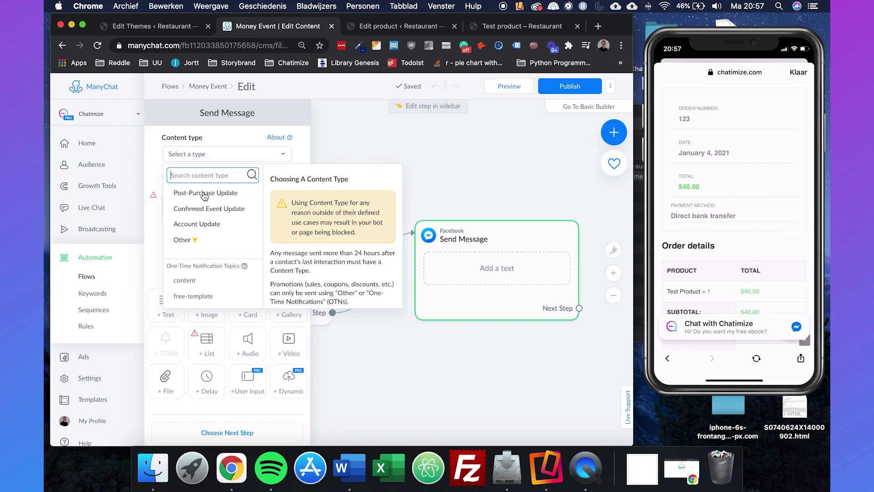
{"action": "left_click", "coordinate": [182, 240]}
{"action": "left_click", "coordinate": [213, 204]}
{"action": "type", "text": "Money D"}
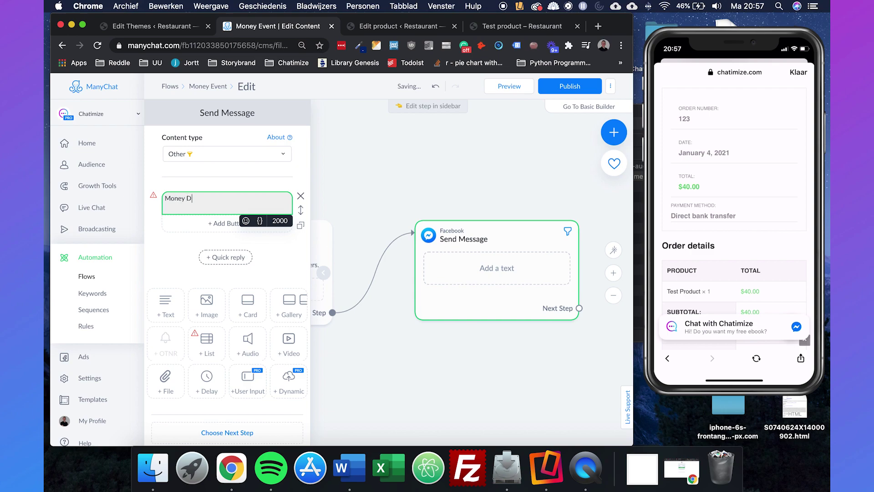
{"action": "key", "text": "BackSpace"}
{"action": "type", "text": "Event is triggered."}
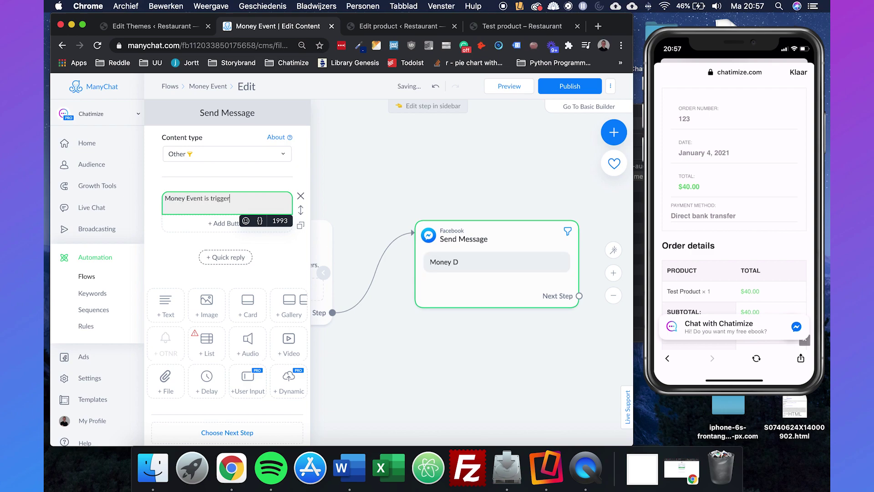
{"action": "left_click", "coordinate": [373, 175]}
{"action": "left_click", "coordinate": [576, 91]}
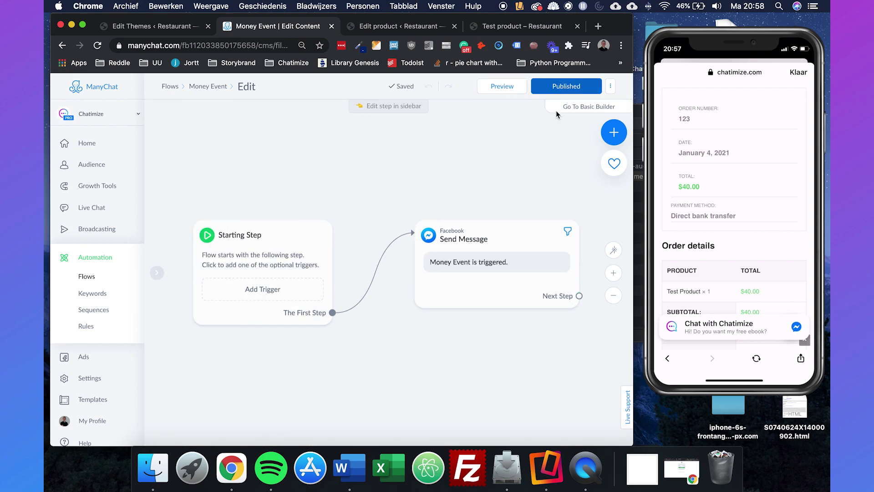
- Create a custom rule triggered by the logged 'Order' conversion event
{"action": "left_click", "coordinate": [86, 326]}
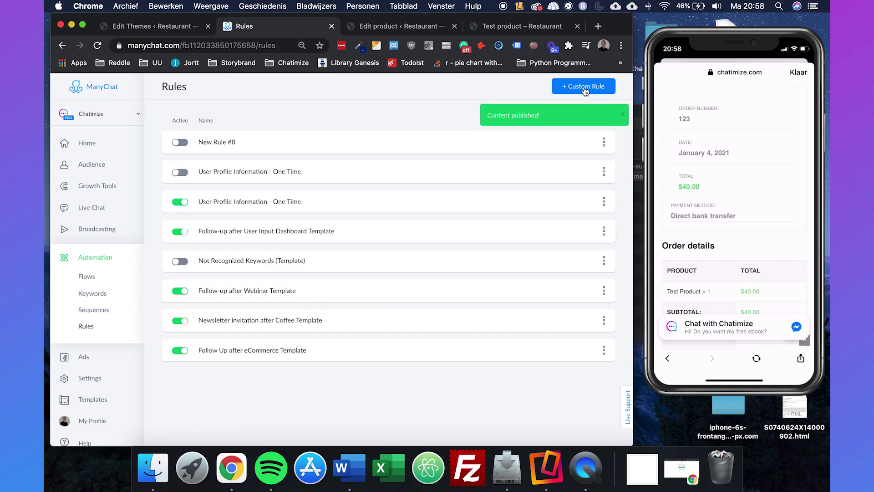
{"action": "left_click", "coordinate": [584, 89]}
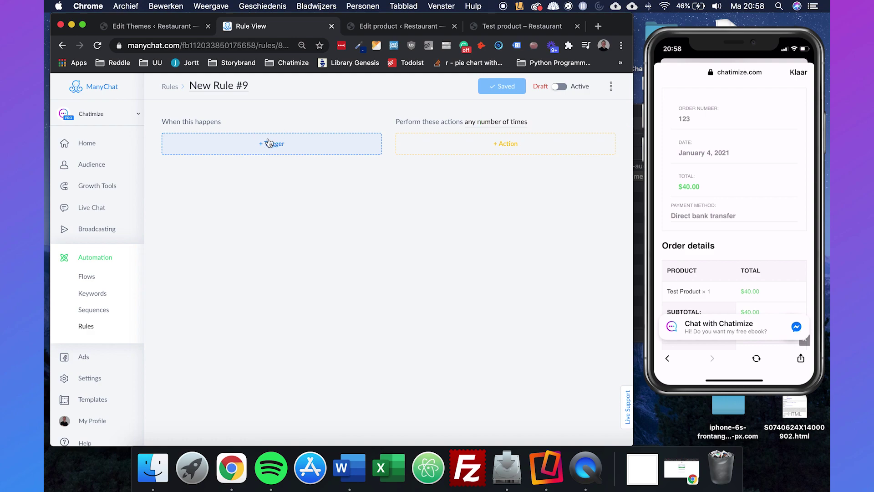
{"action": "left_click", "coordinate": [270, 143]}
{"action": "left_click", "coordinate": [242, 180]}
{"action": "left_click", "coordinate": [232, 165]}
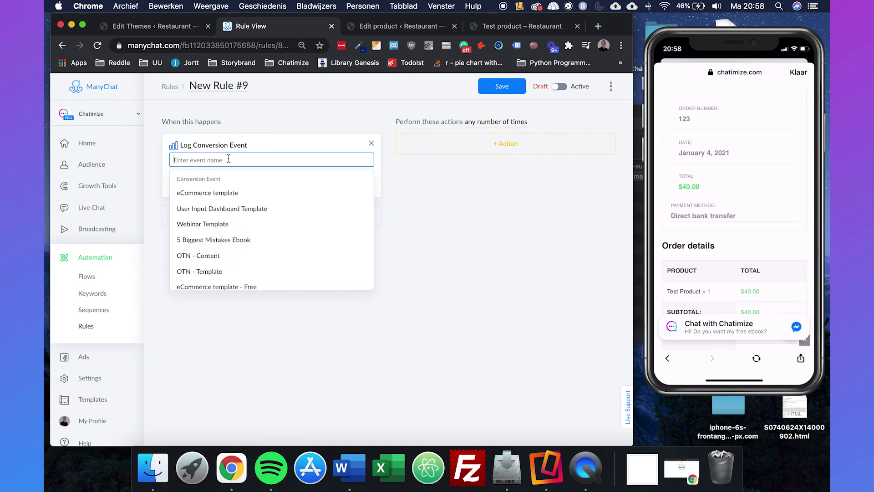
{"action": "type", "text": "Order"}
{"action": "left_click", "coordinate": [205, 191]}
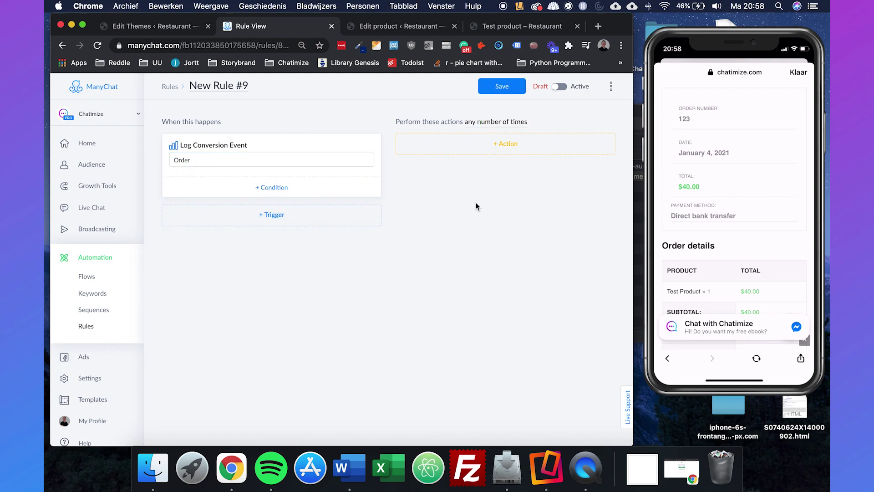
- Add a Start a Flow action to the rule that starts the Money Event flow
{"action": "left_click", "coordinate": [495, 156]}
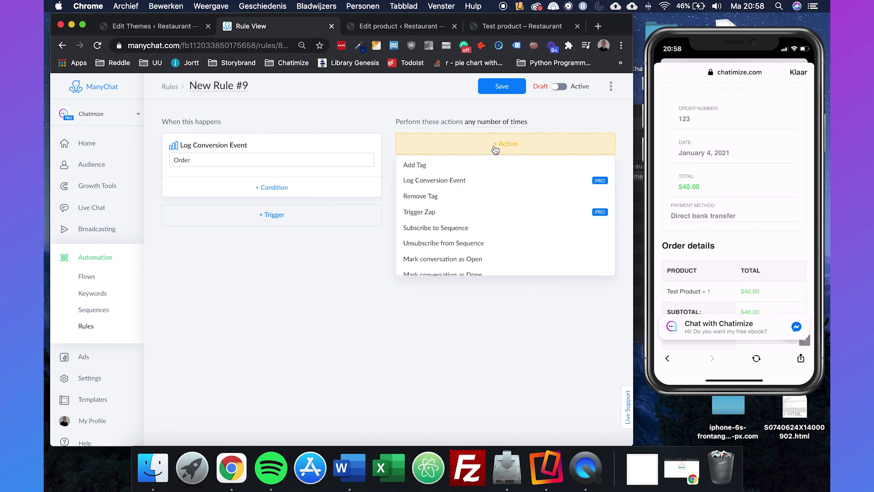
{"action": "scroll", "coordinate": [462, 182], "scroll_direction": "down", "scroll_amount": 4}
{"action": "scroll", "coordinate": [469, 224], "scroll_direction": "down", "scroll_amount": 1}
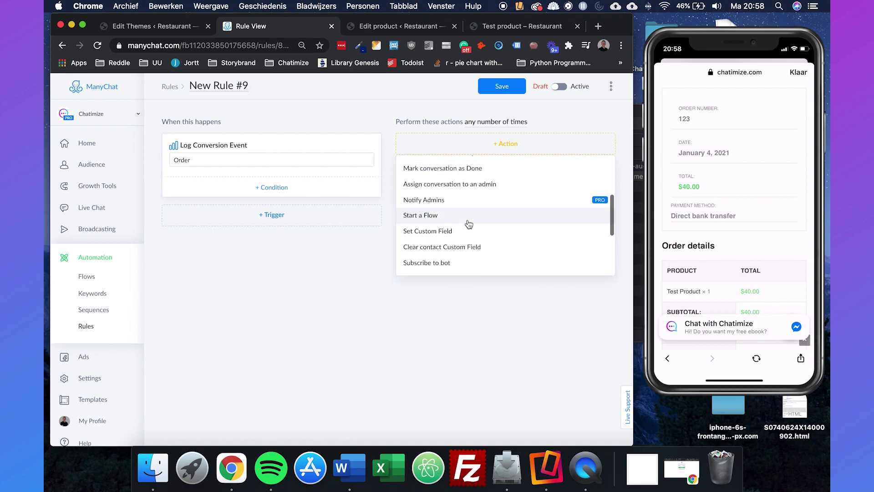
{"action": "left_click", "coordinate": [465, 222]}
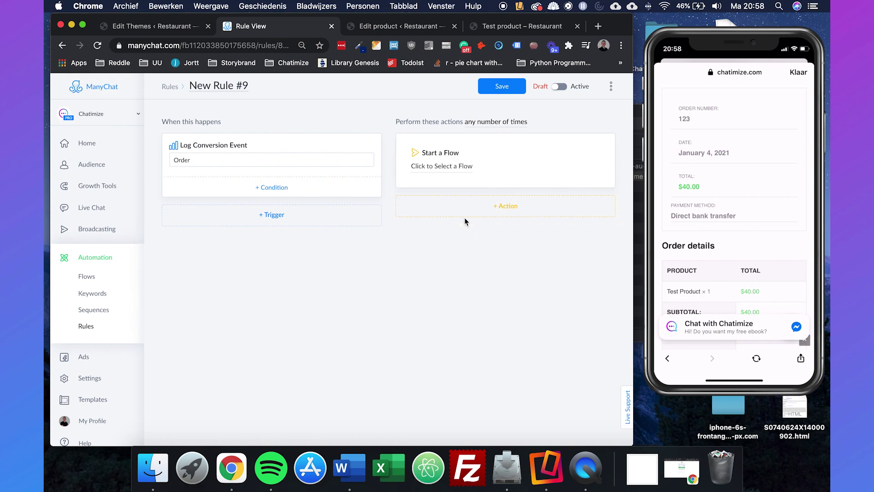
{"action": "left_click", "coordinate": [442, 166]}
{"action": "left_click", "coordinate": [270, 264]}
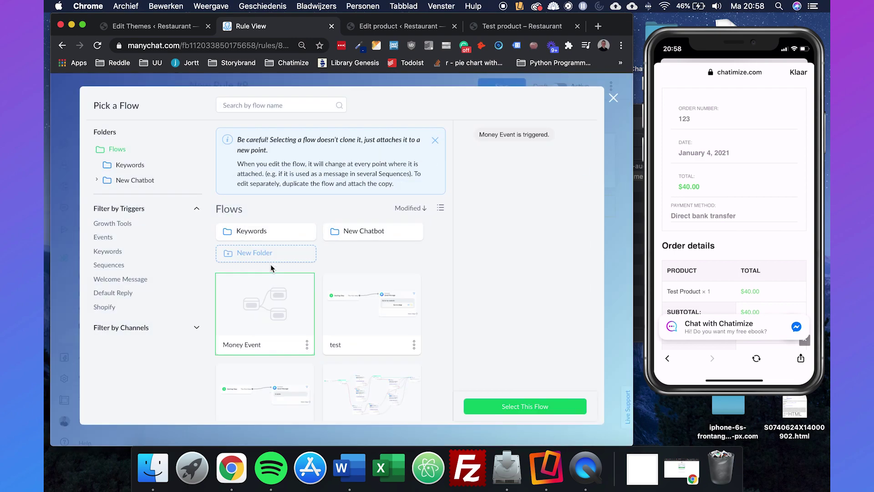
{"action": "left_click", "coordinate": [530, 409]}
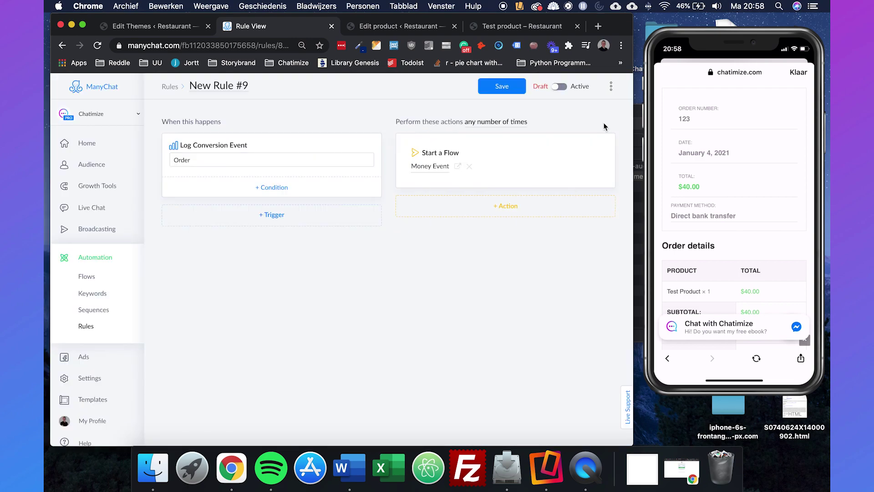
- Save the new rule and switch it to Active
{"action": "left_click", "coordinate": [564, 87]}
{"action": "left_click", "coordinate": [497, 88]}
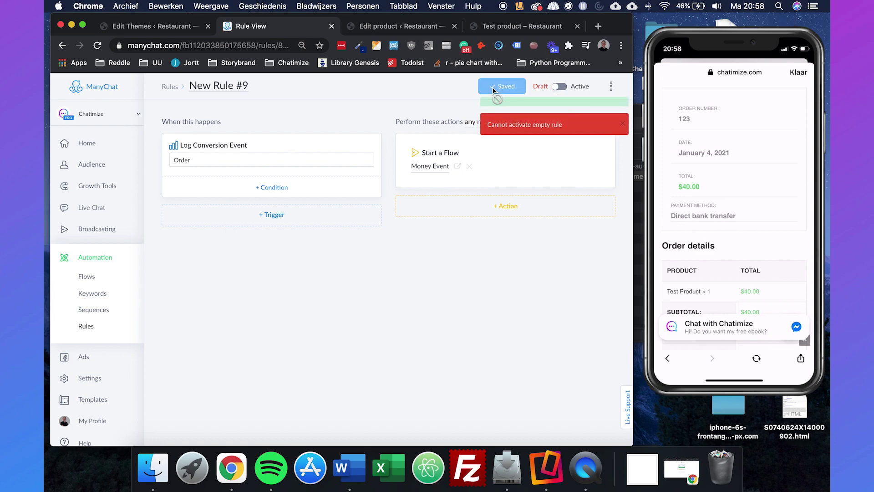
{"action": "left_click", "coordinate": [560, 87]}
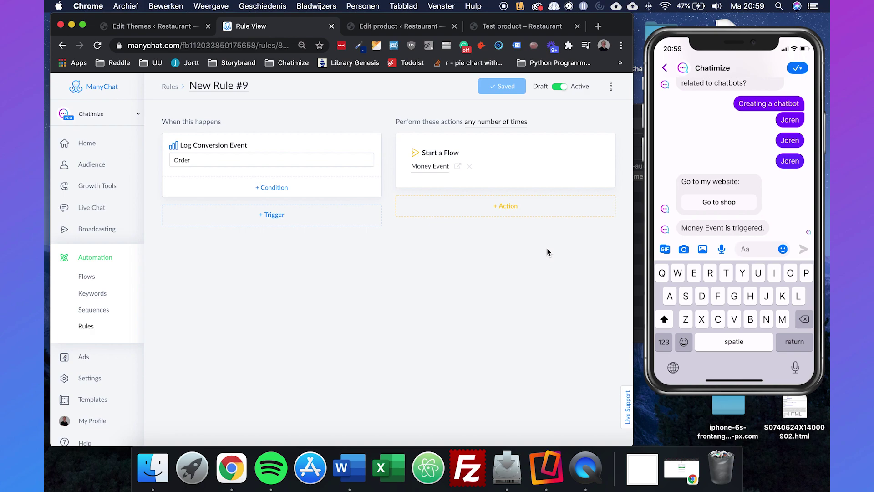
{"action": "left_click", "coordinate": [492, 220]}
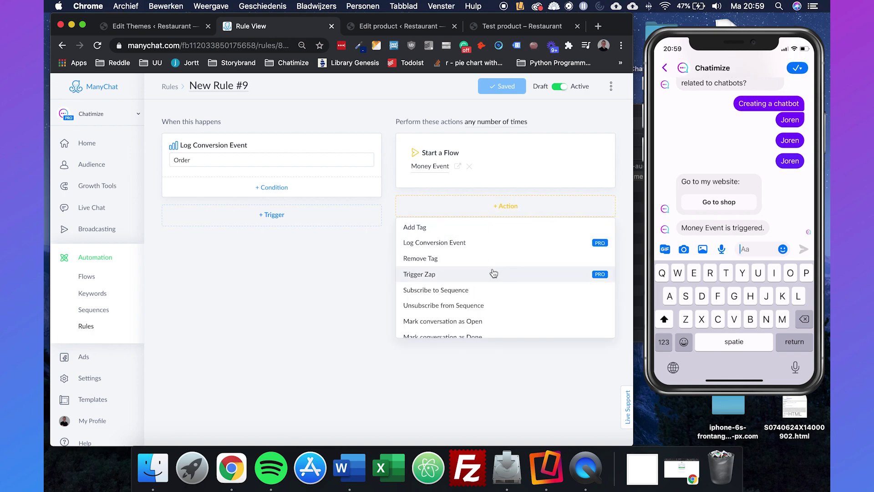
{"action": "scroll", "coordinate": [481, 275], "scroll_direction": "down", "scroll_amount": 2}
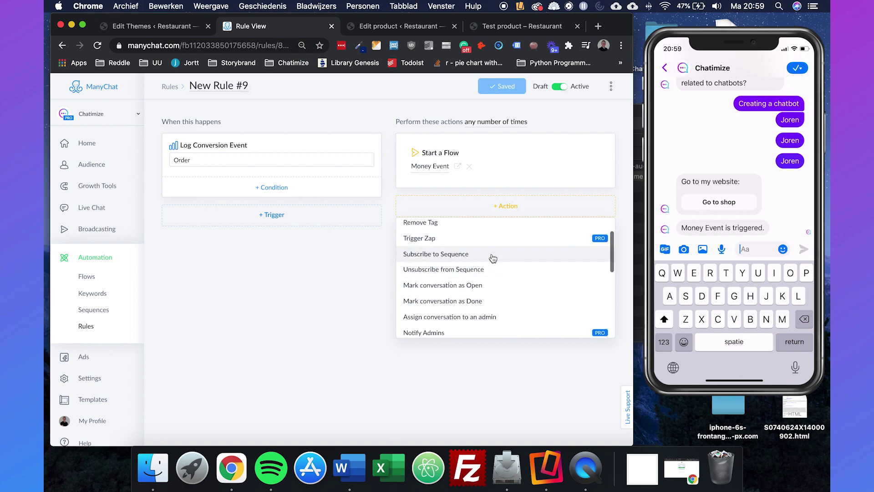
{"action": "left_click", "coordinate": [350, 279]}
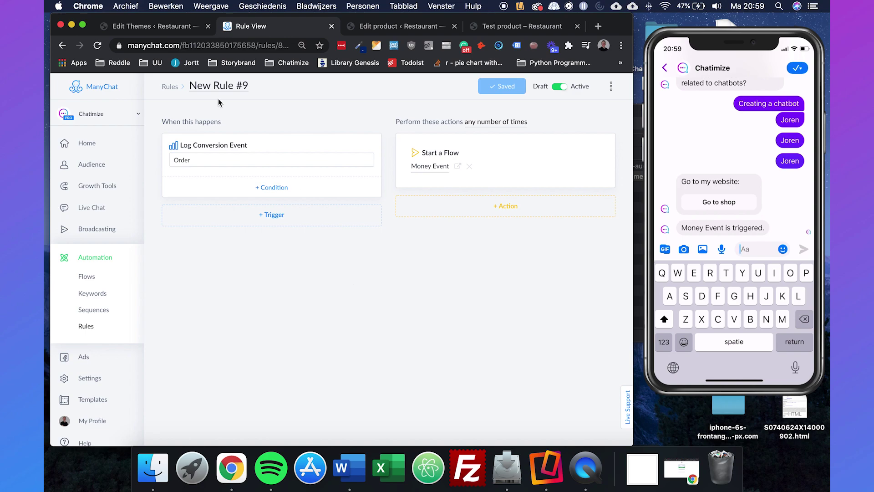
- Review the Home metrics showing $260.7 earned, then scroll to Conversion Events and back
{"action": "left_click", "coordinate": [87, 143]}
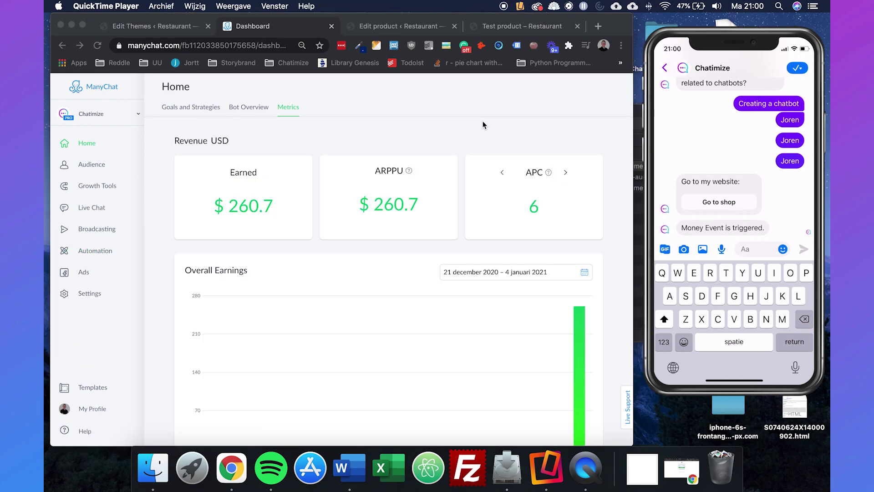
{"action": "left_click", "coordinate": [249, 208]}
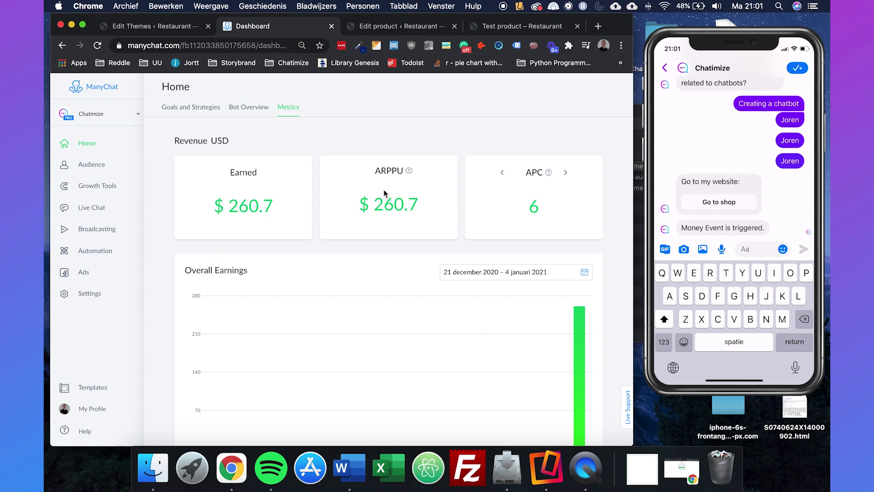
{"action": "left_click_drag", "start_coordinate": [228, 207], "coordinate": [290, 206]}
{"action": "left_click", "coordinate": [293, 209]}
{"action": "scroll", "coordinate": [217, 276], "scroll_direction": "down", "scroll_amount": 10}
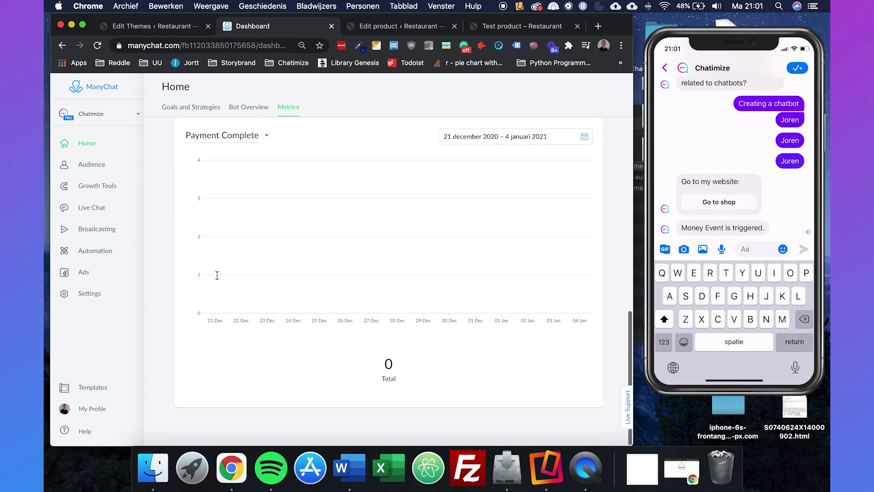
{"action": "scroll", "coordinate": [199, 293], "scroll_direction": "up", "scroll_amount": 3}
{"action": "left_click", "coordinate": [176, 187]}
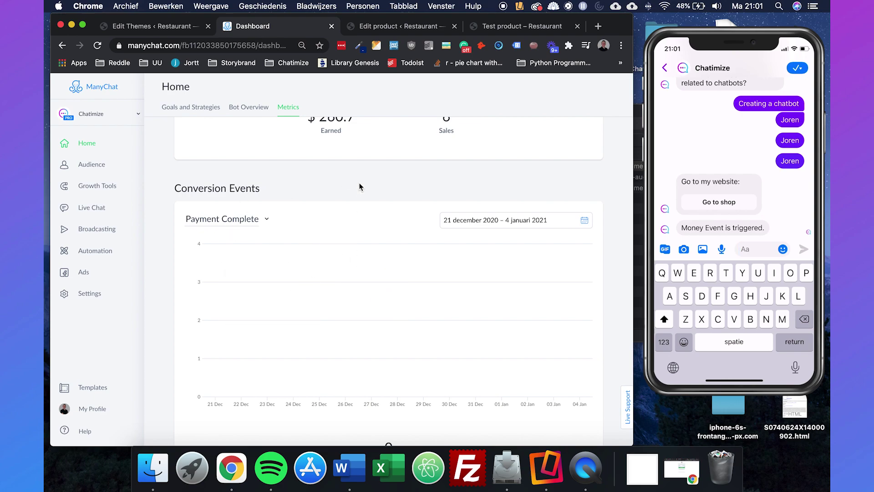
{"action": "scroll", "coordinate": [359, 186], "scroll_direction": "up", "scroll_amount": 7}
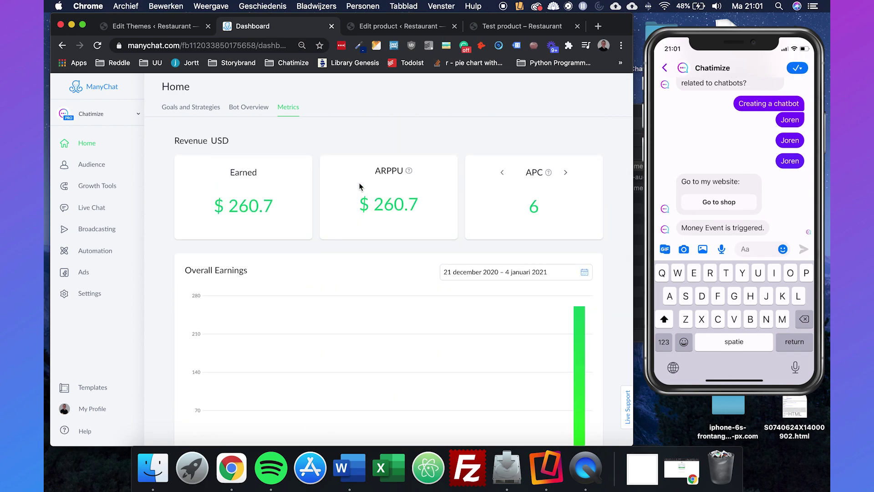